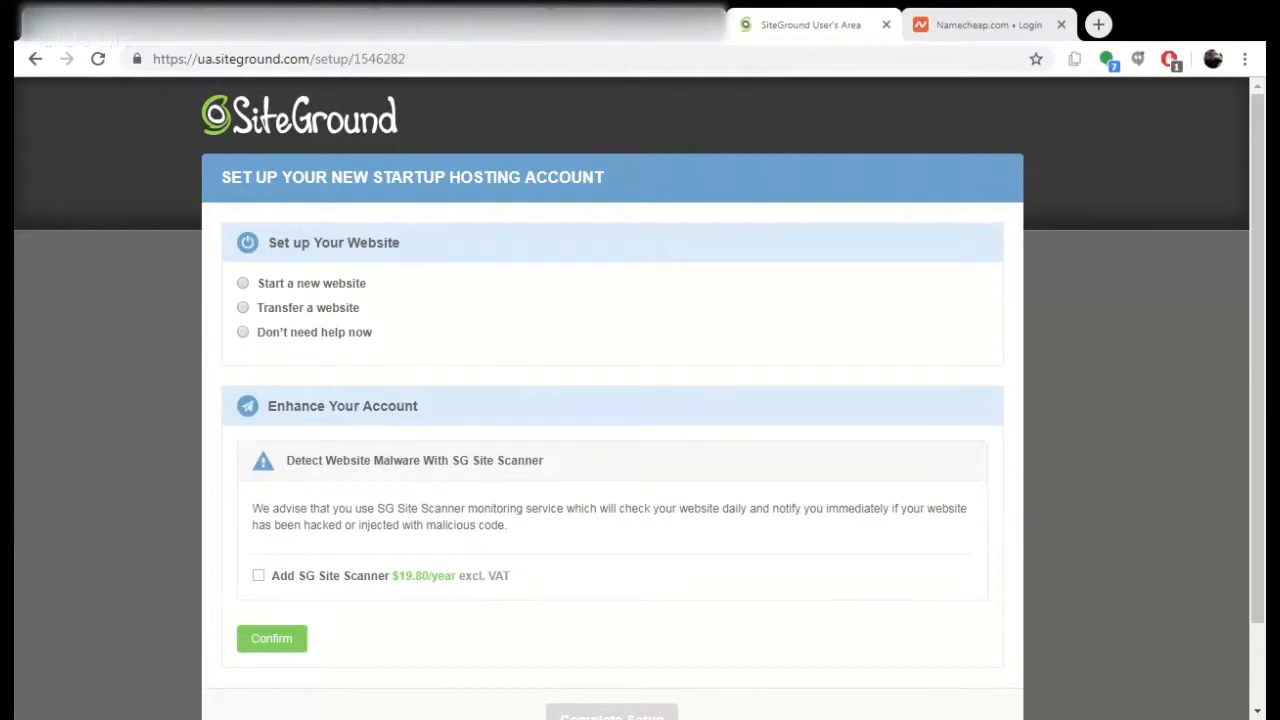
Choose to start a new website and select WordPress as the software to install.
click(244, 284)
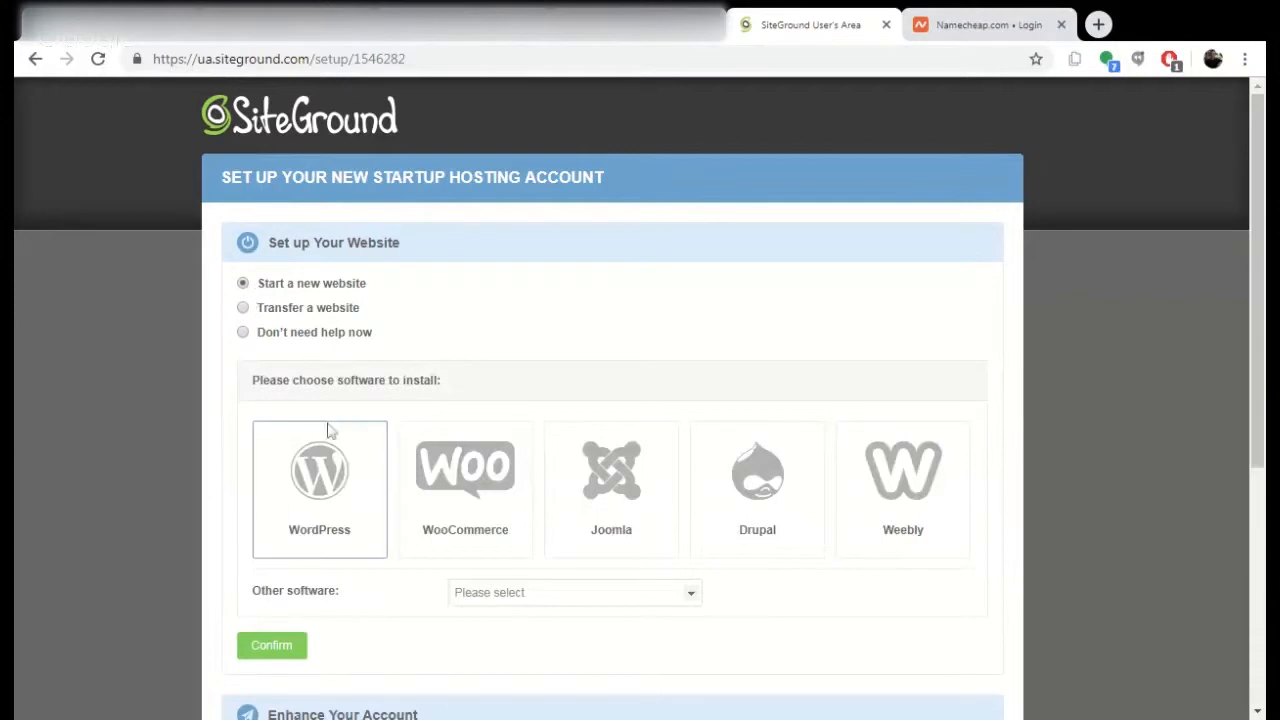
click(288, 499)
scroll(566, 514, down, 5)
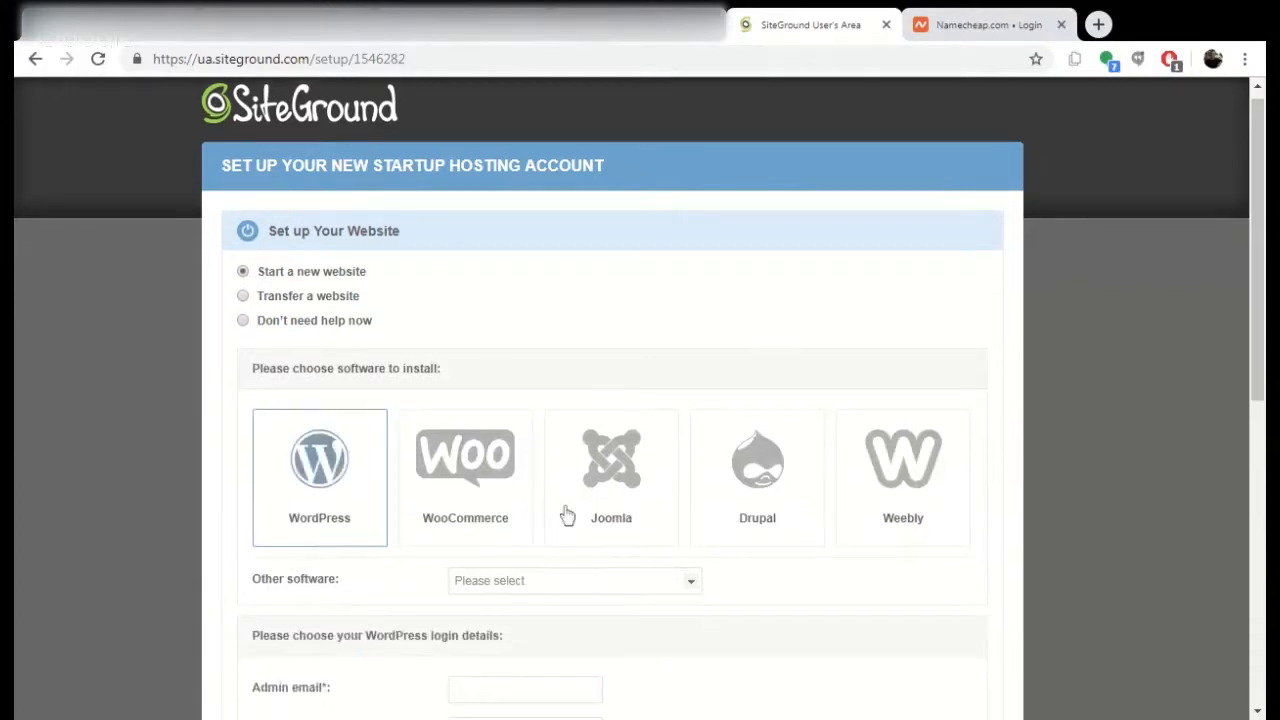
scroll(566, 514, up, 3)
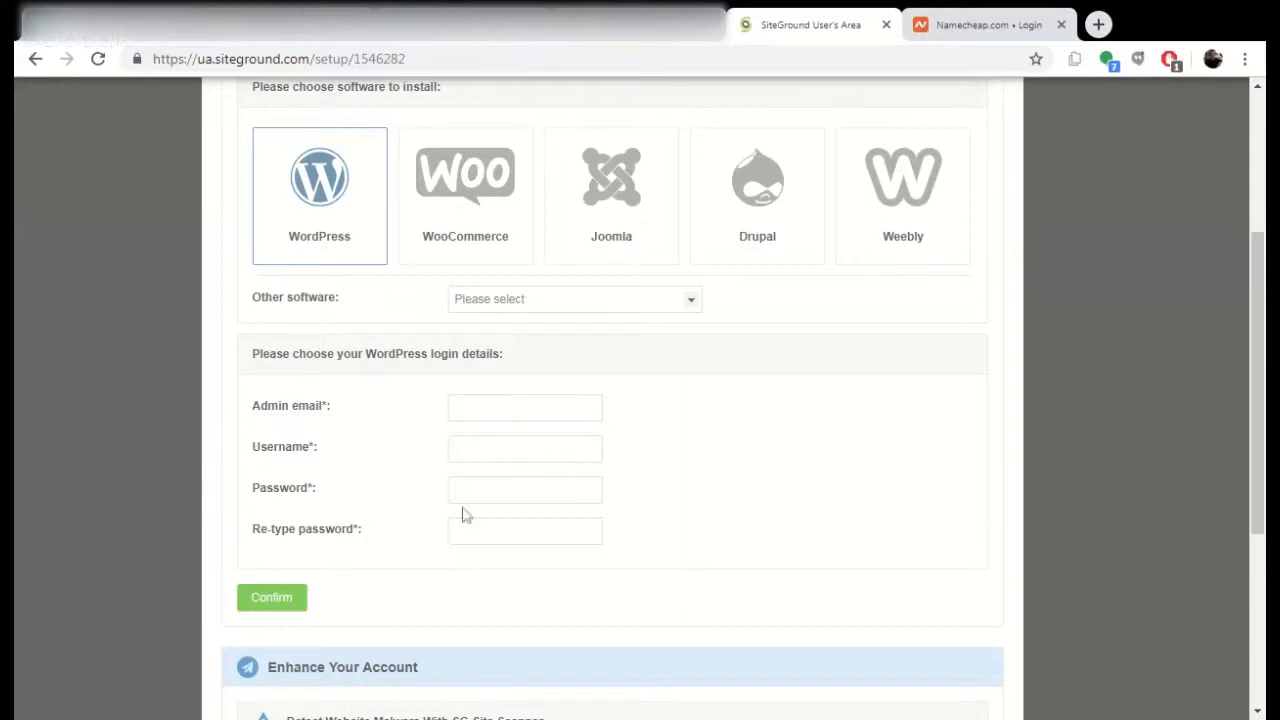
Fill in the WordPress login details with the admin email, username, password and repeated password.
click(470, 418)
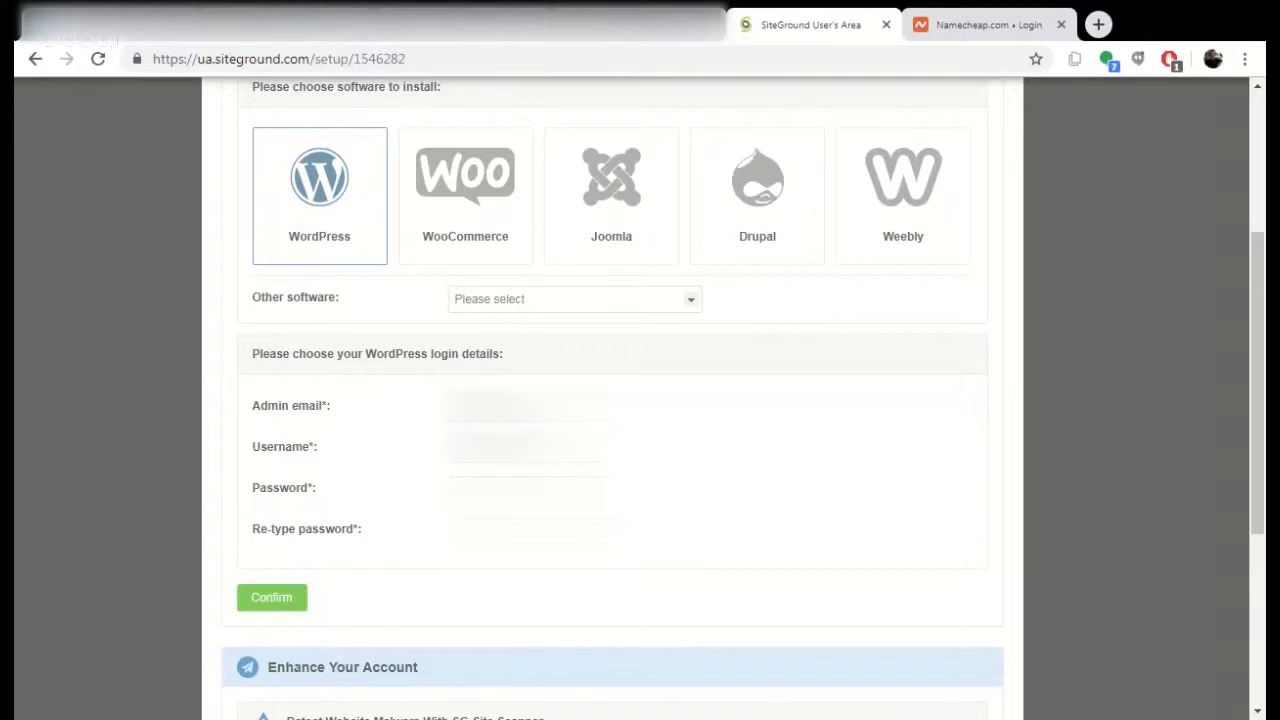
text(***)
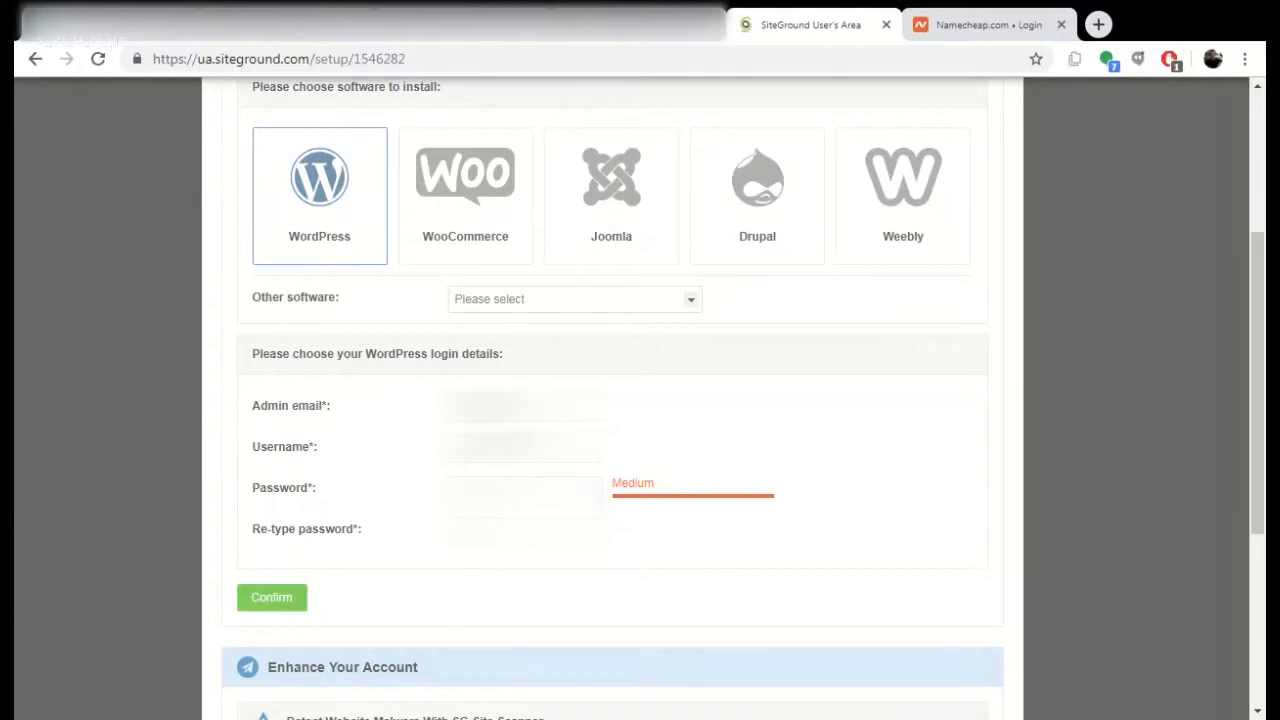
text(*)
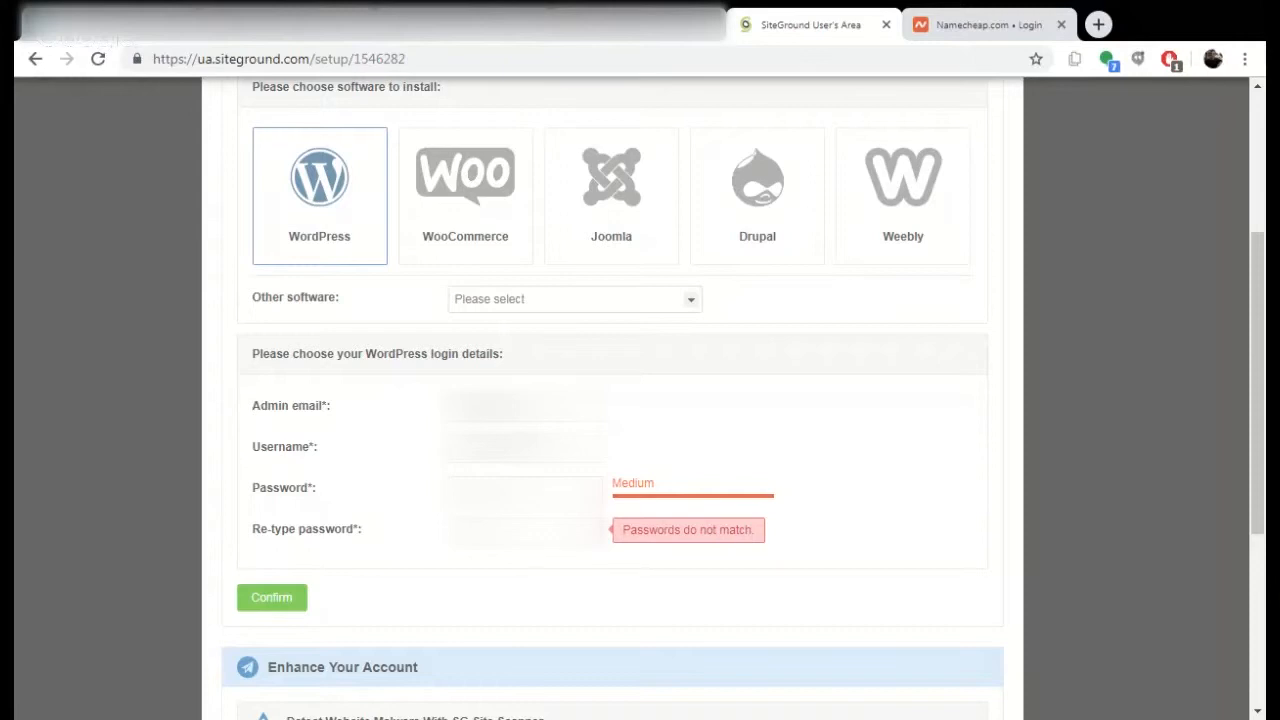
Re-enter a matching WordPress password in both password fields and confirm the website setup.
drag(516, 494, 406, 510)
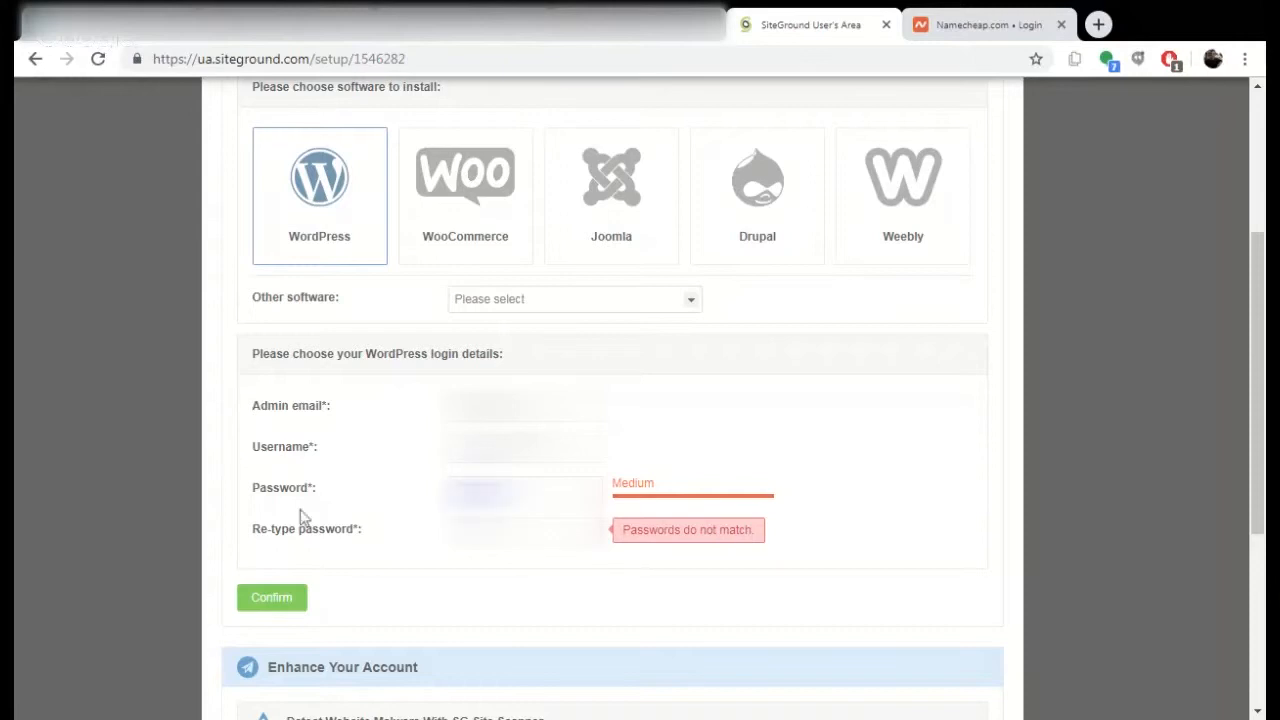
key(BackSpace)
text(***)
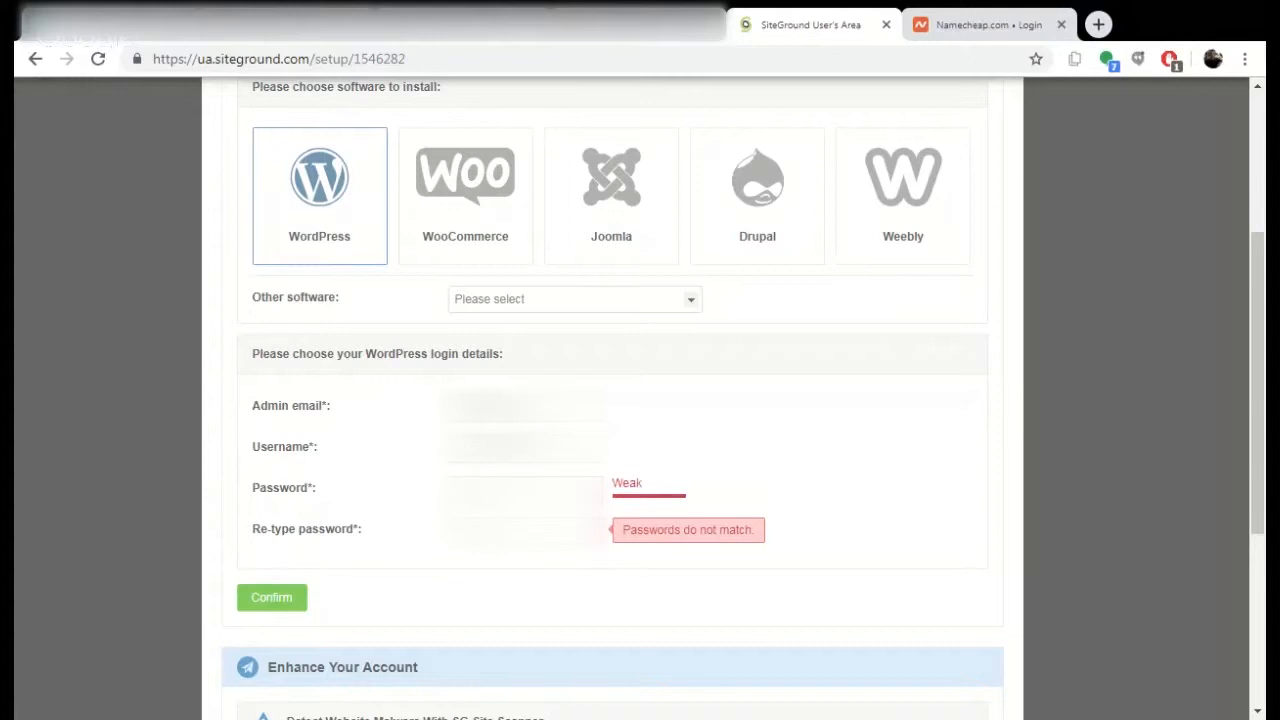
text(**)
key(Tab)
text(*)
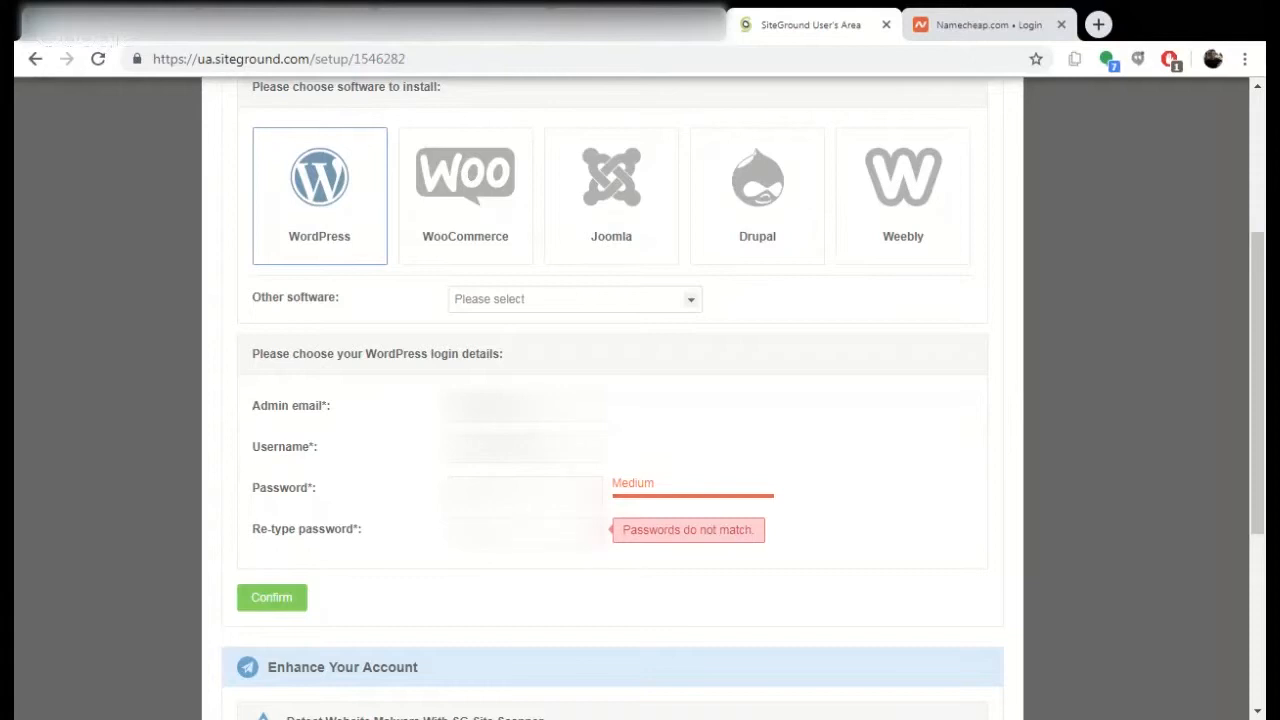
text(*)
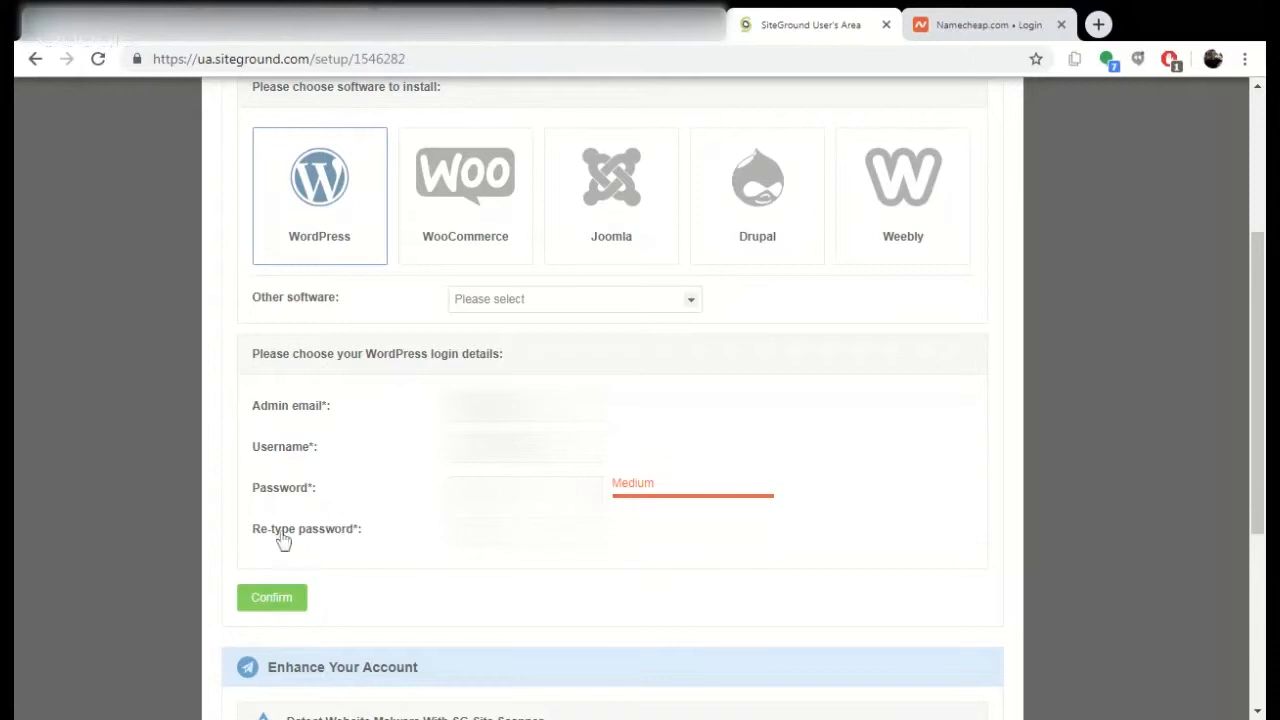
click(297, 612)
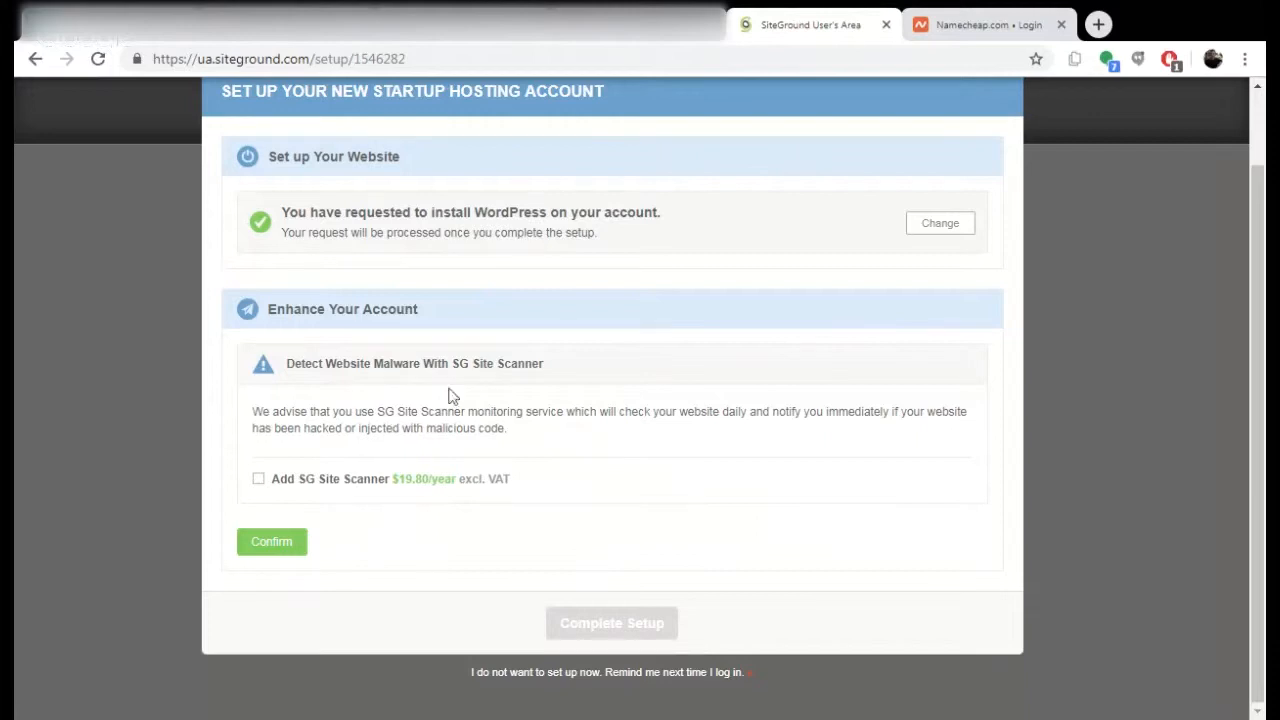
Decline the SG Site Scanner add-on, accept the Terms of Service and Privacy Policy, and complete the hosting setup.
click(257, 540)
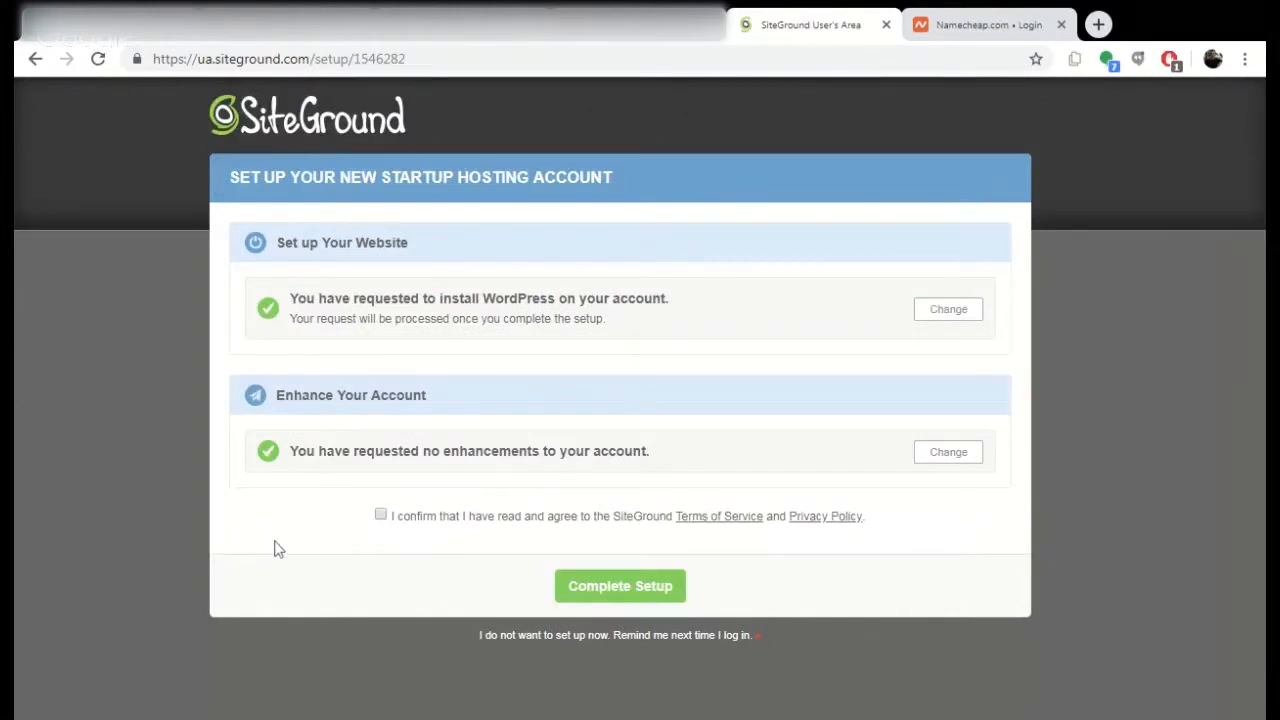
click(380, 515)
click(610, 600)
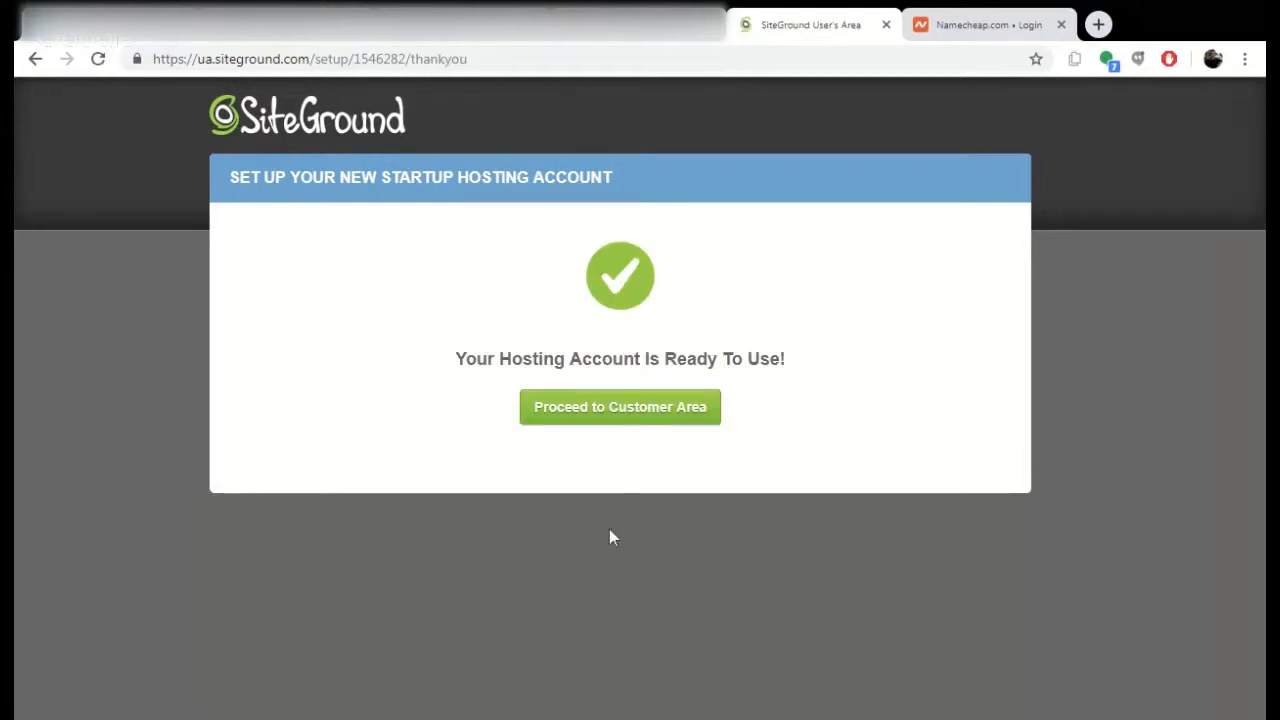
Proceed to the customer area and open the hosting account's Information & Settings under My Accounts.
click(604, 421)
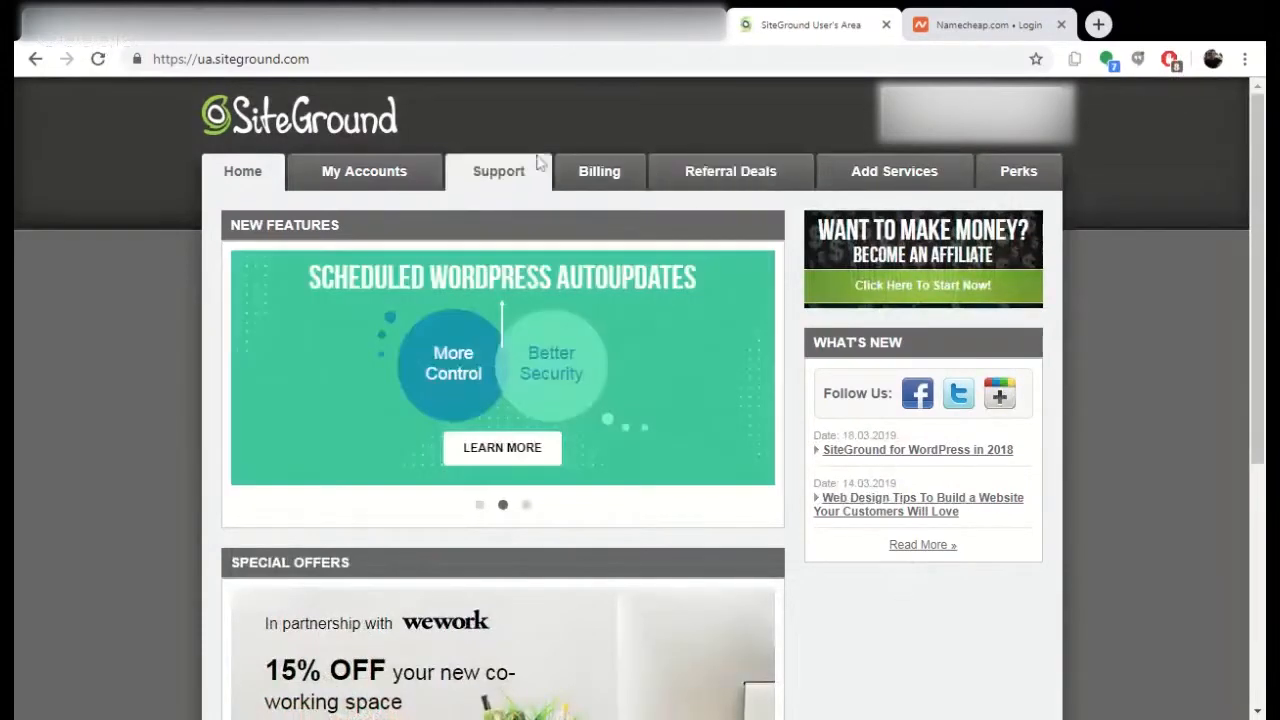
click(380, 171)
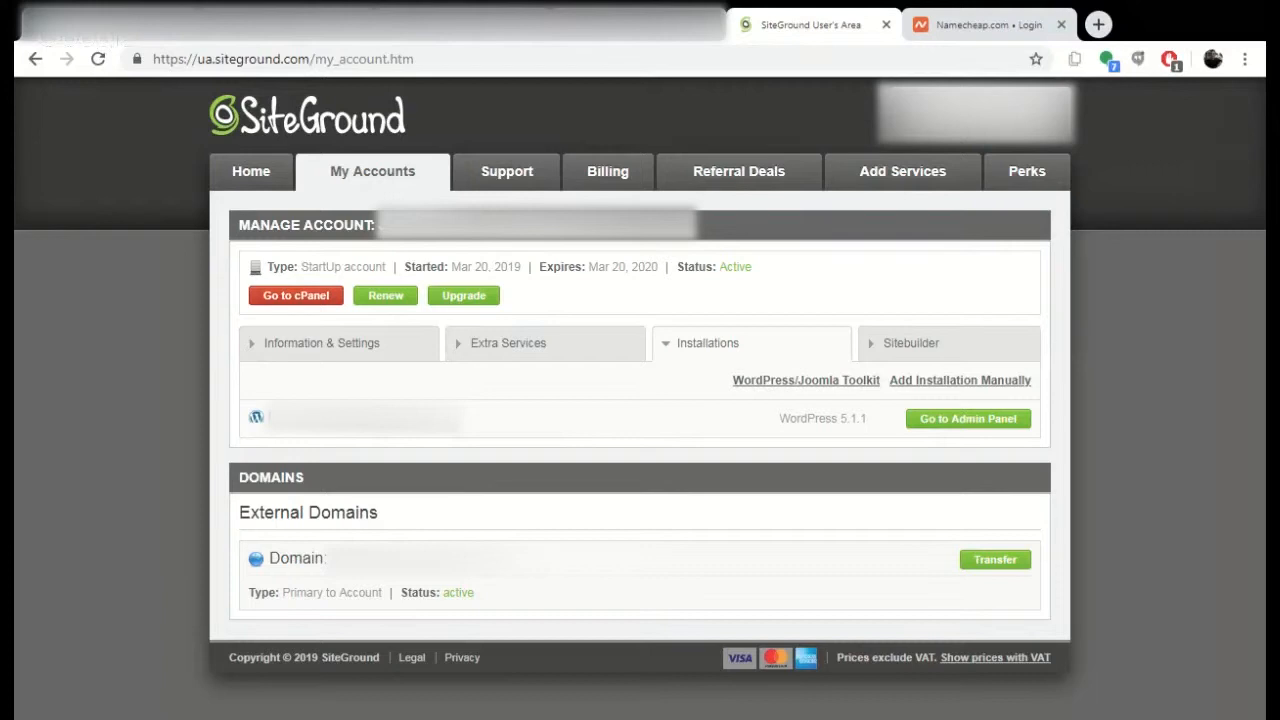
click(365, 350)
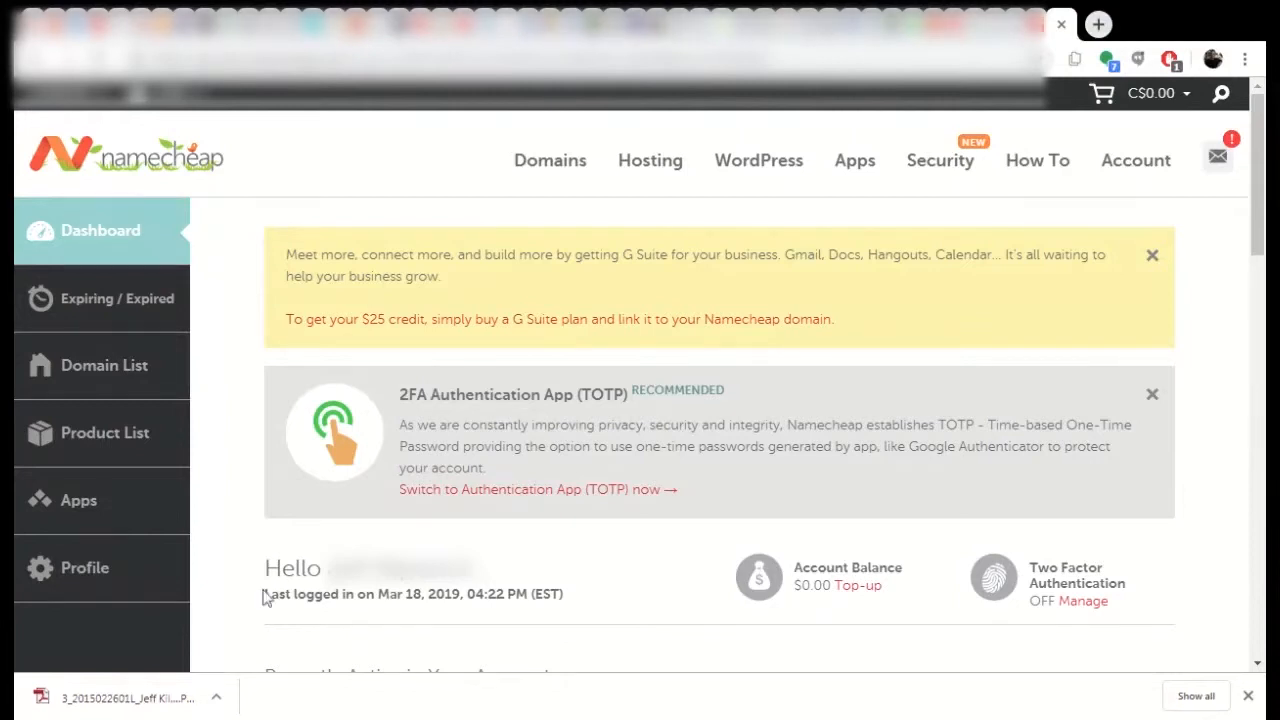
mouse_move(557, 158)
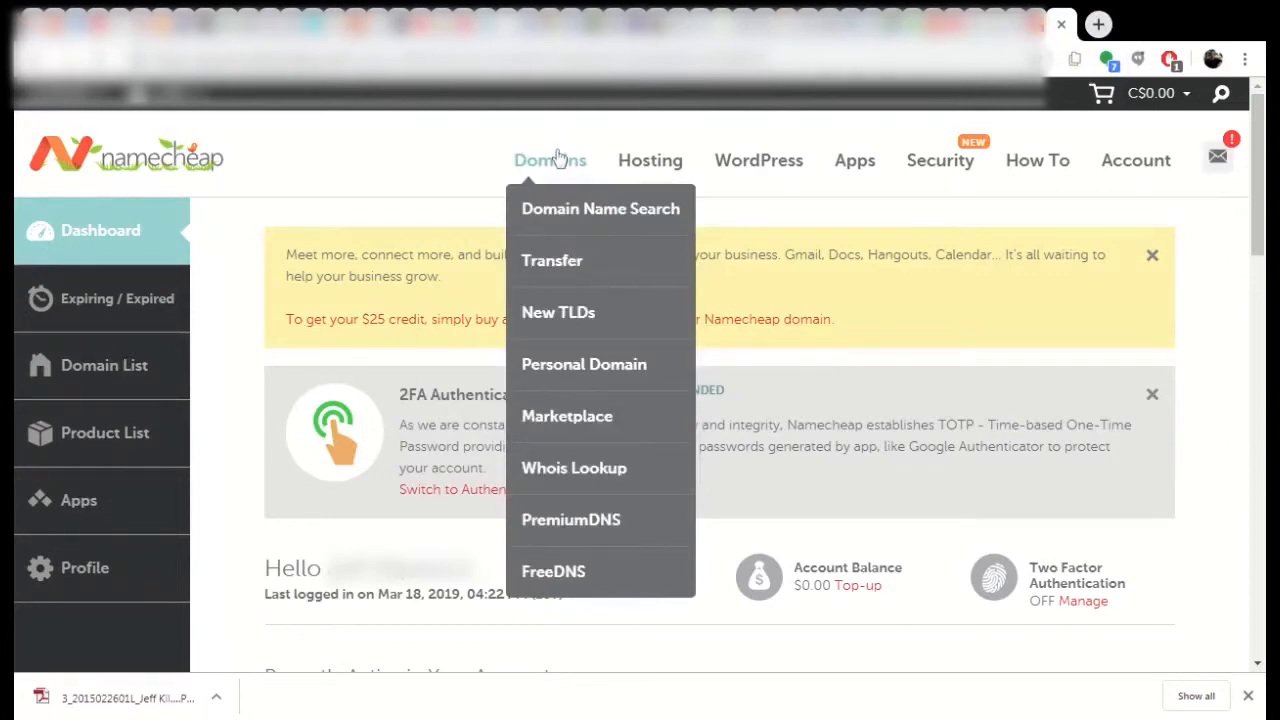
click(558, 160)
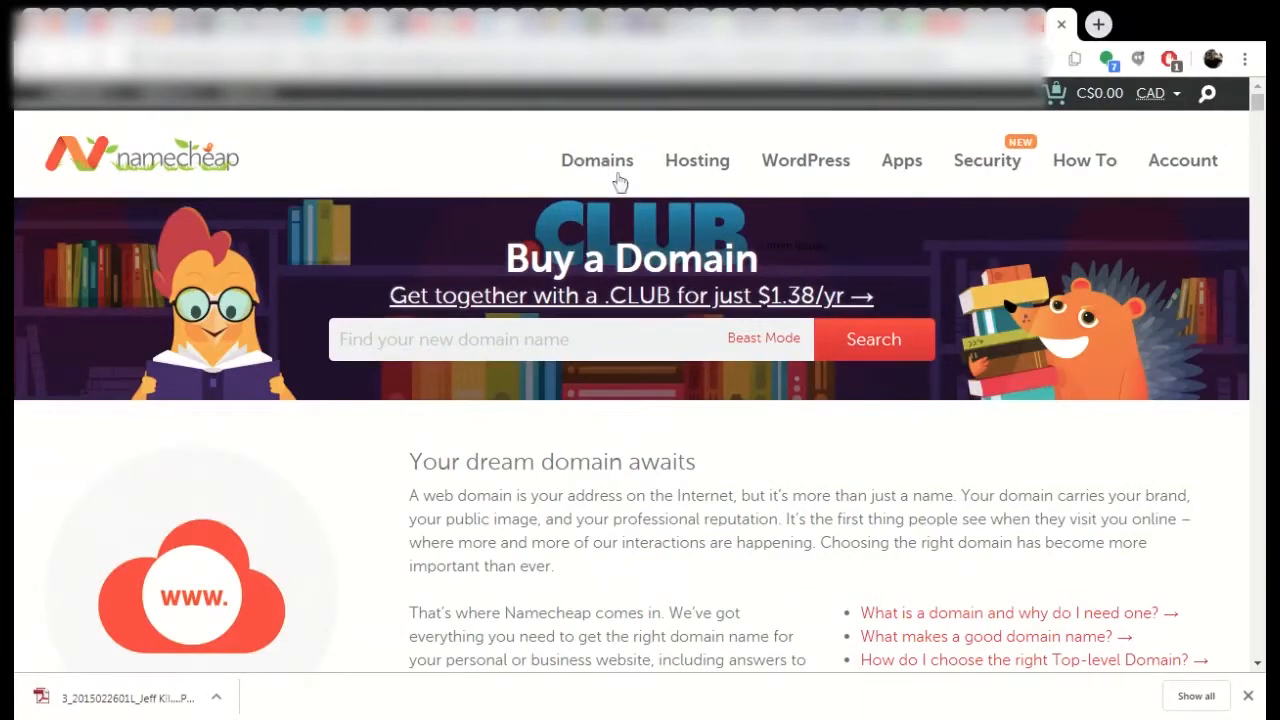
click(1183, 165)
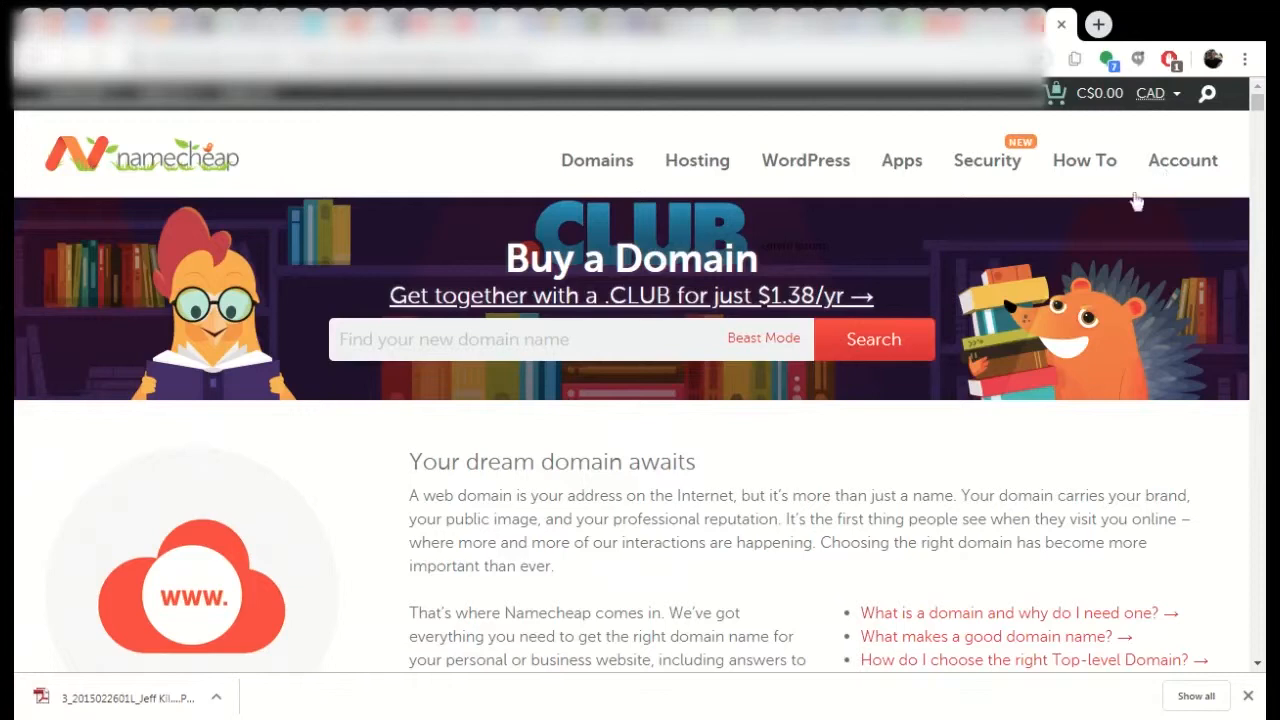
click(1204, 168)
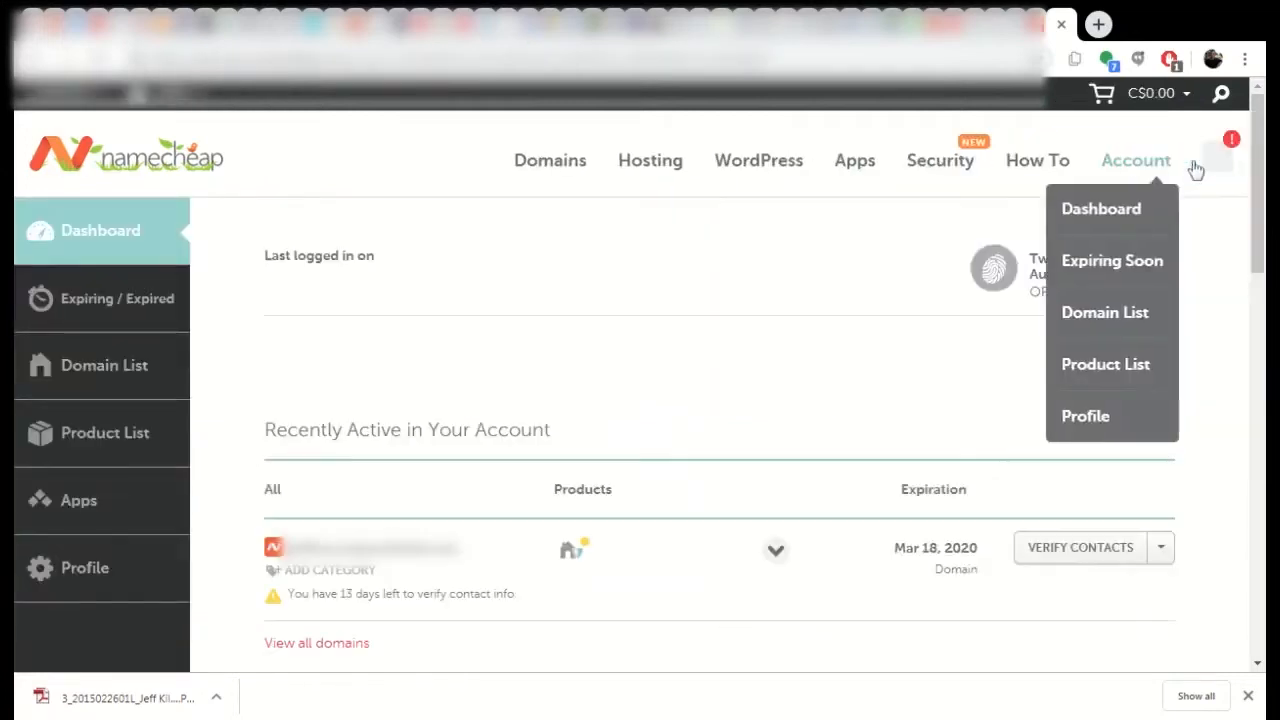
scroll(933, 323, down, 2)
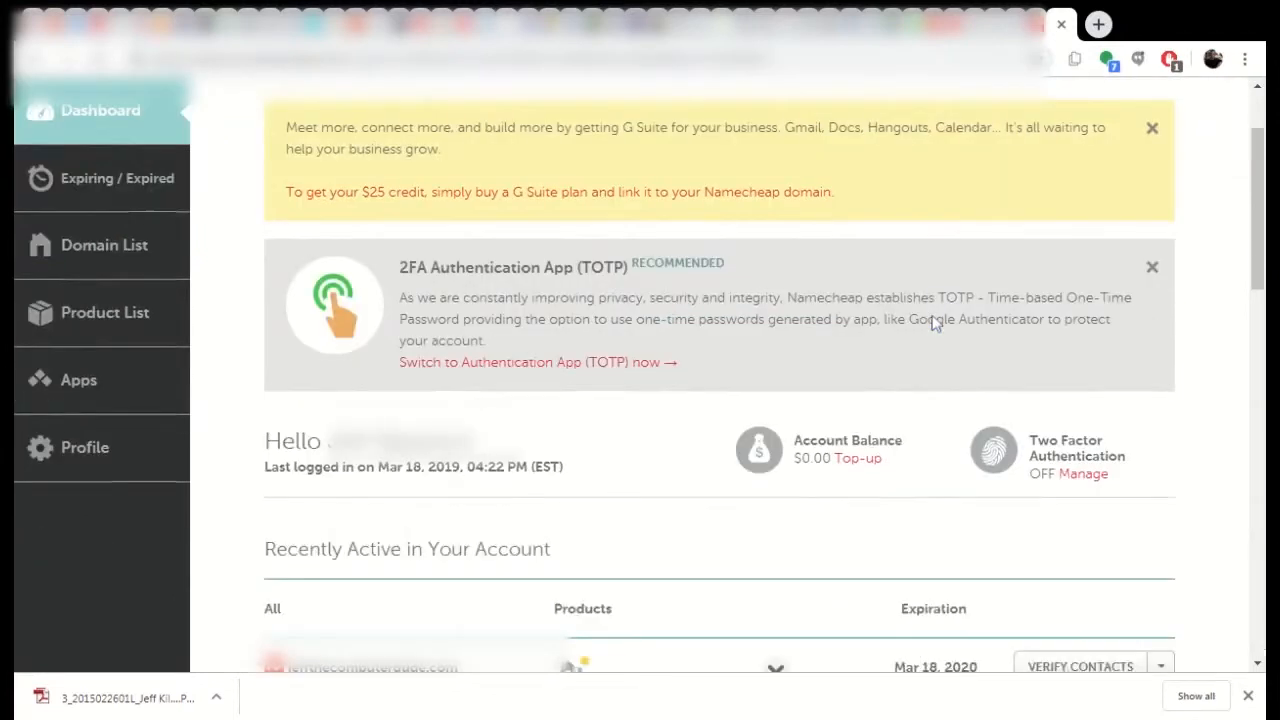
scroll(933, 323, down, 3)
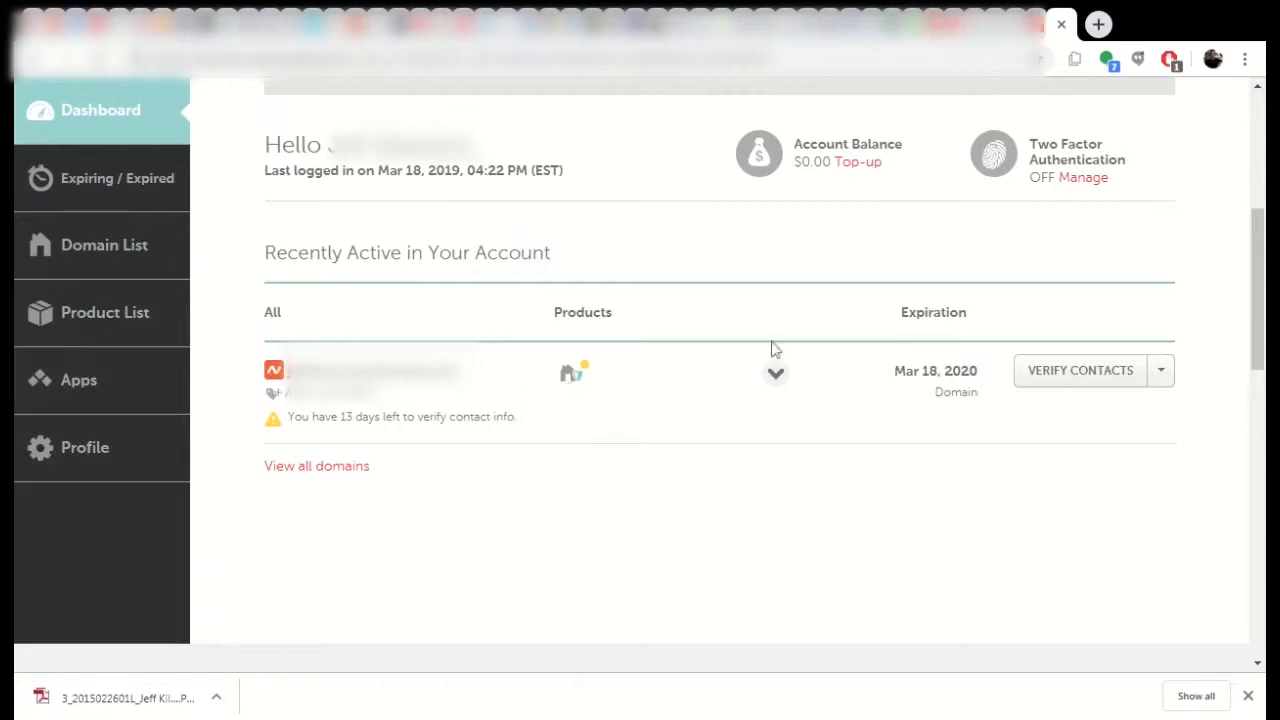
click(775, 373)
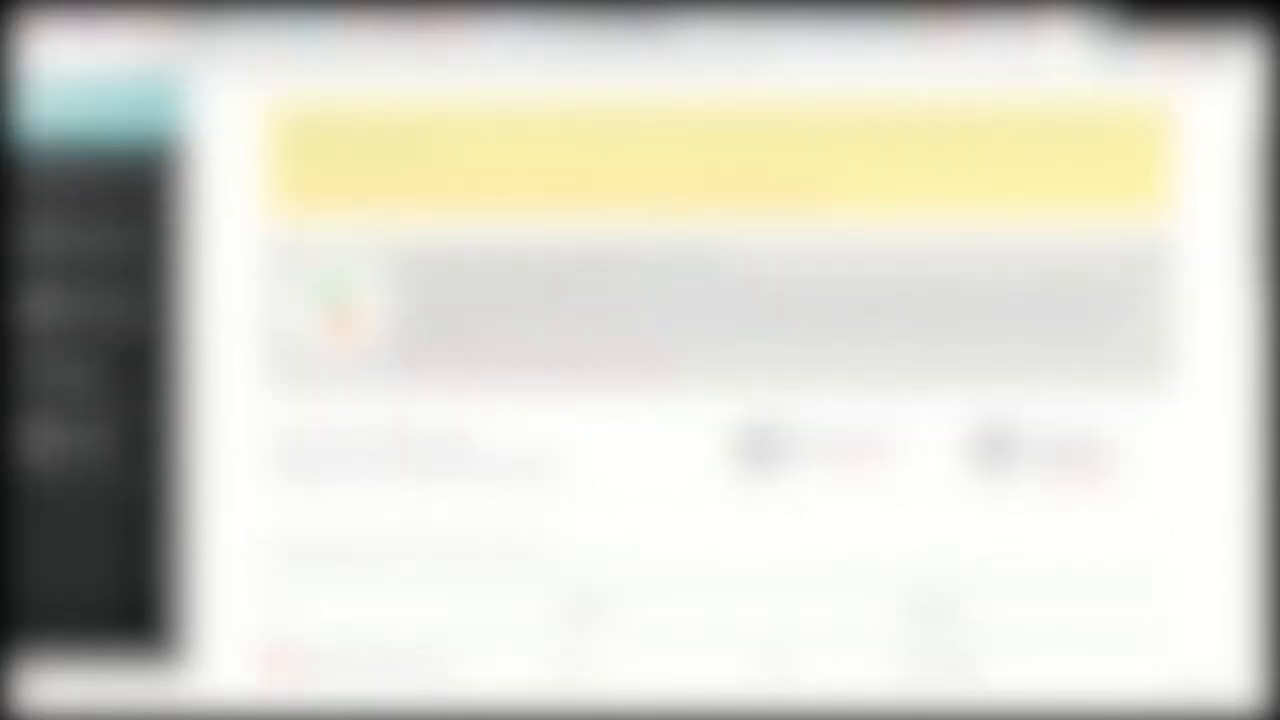
scroll(720, 380, up, 1)
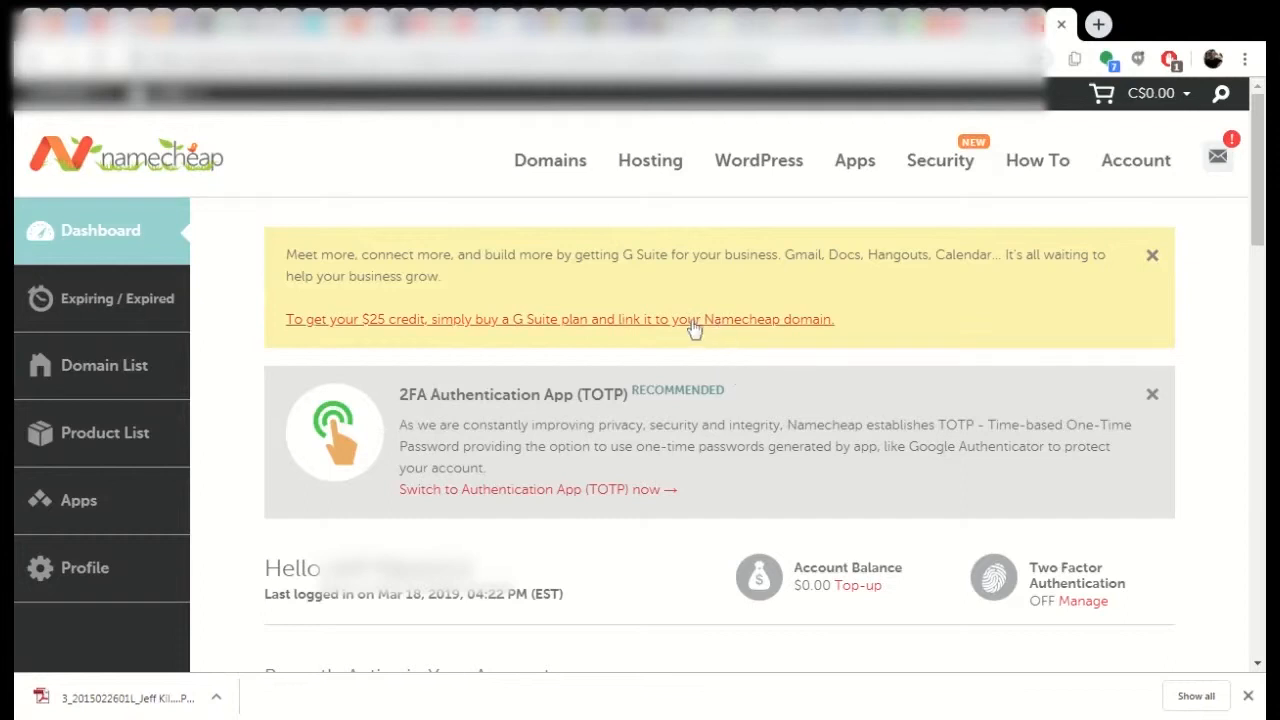
Open the Domain List, select the listed domain, and start the DNS / Host Records action for it.
click(125, 370)
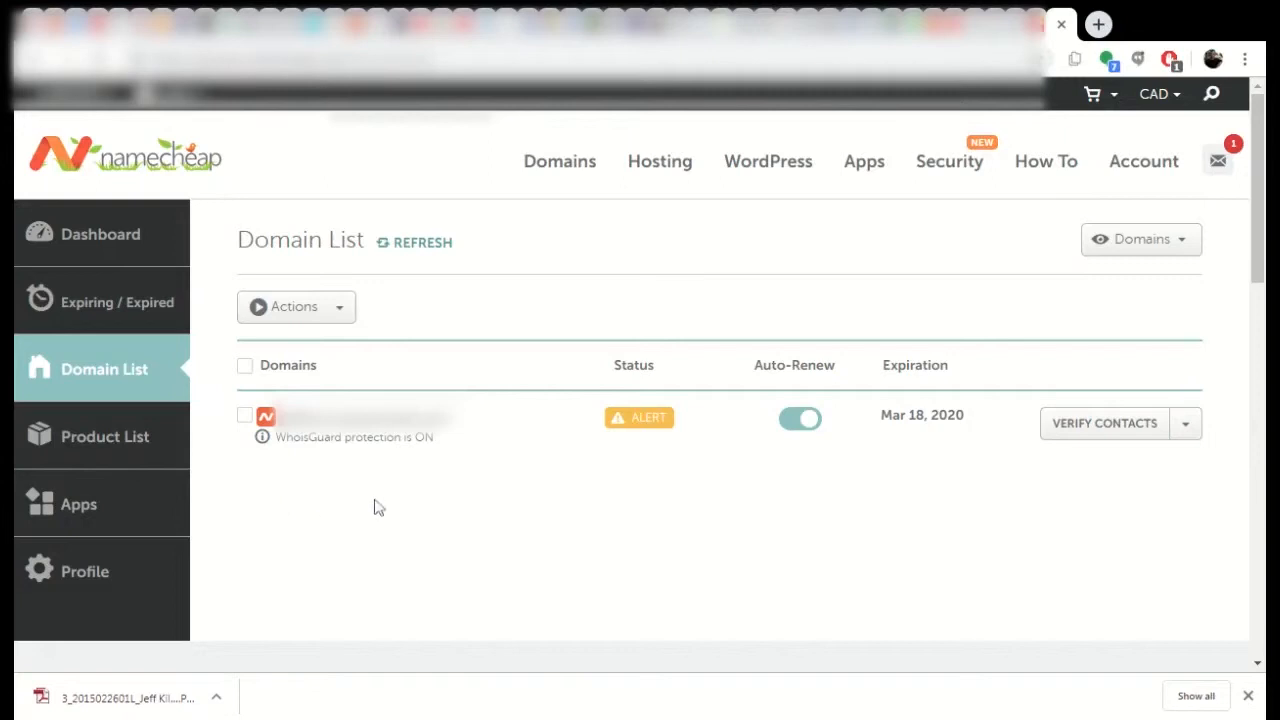
click(245, 416)
click(338, 312)
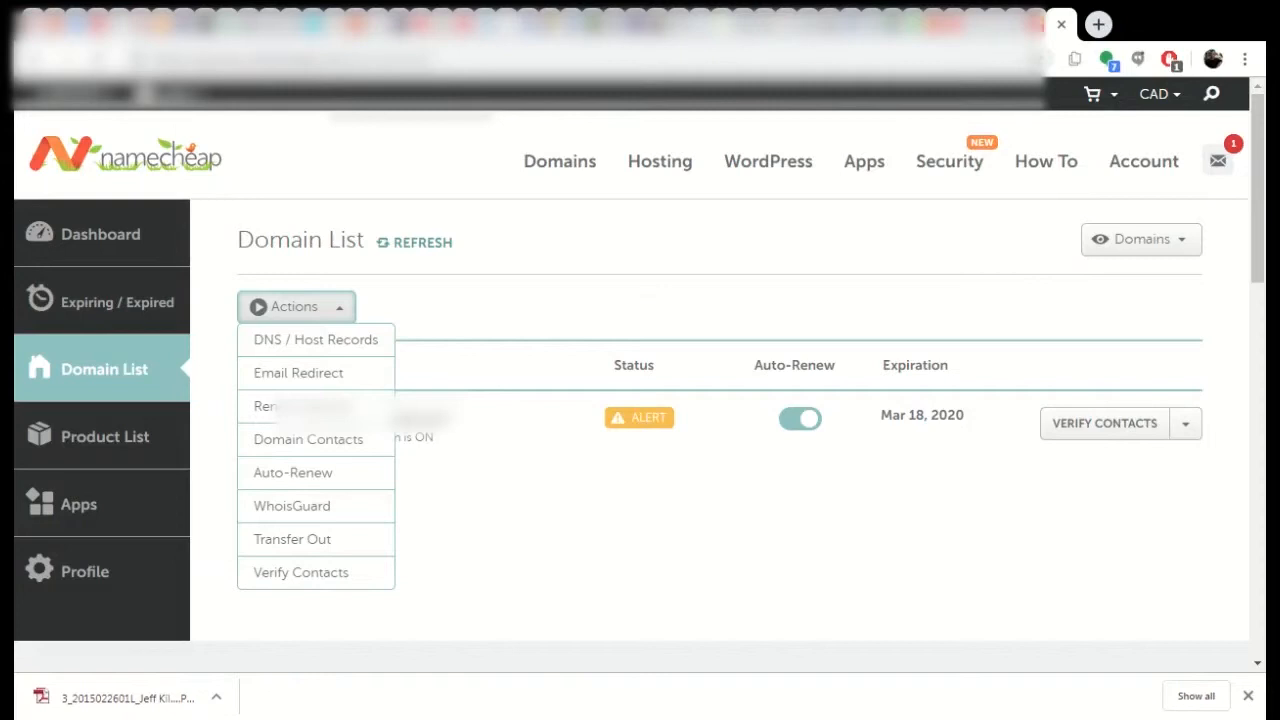
click(326, 348)
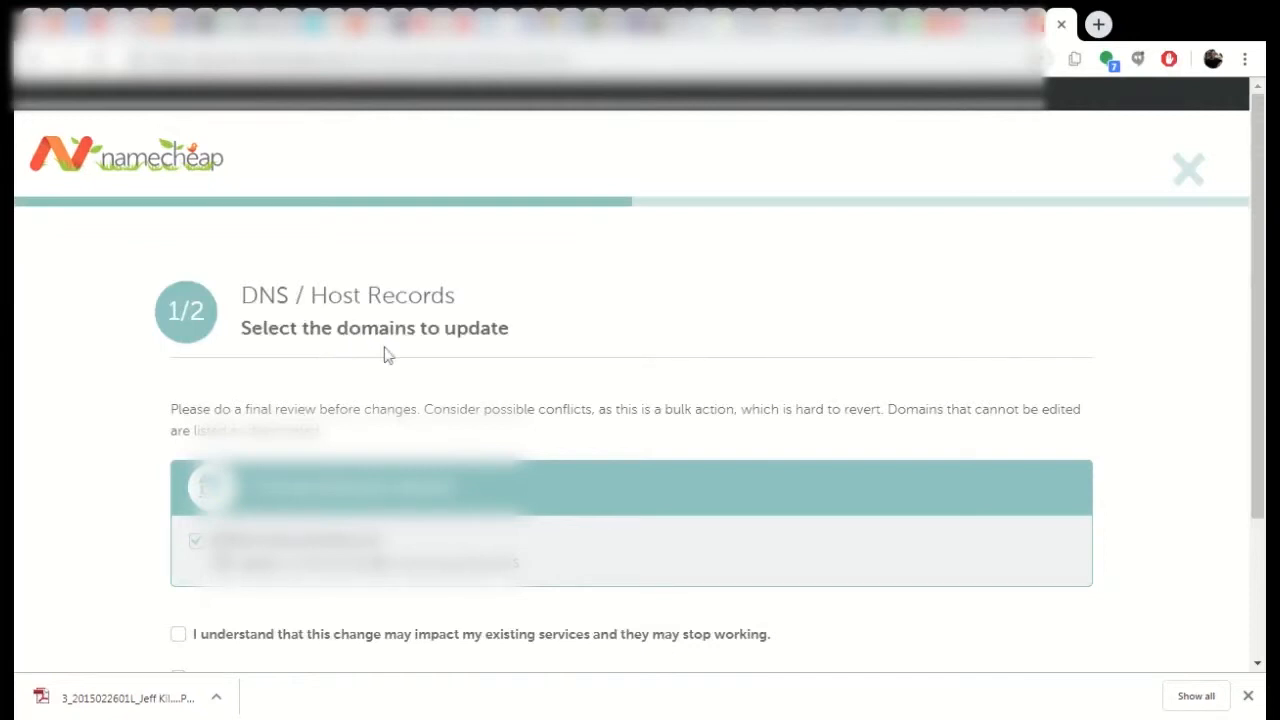
Acknowledge that the change may impact existing services, request an email notification on completion, and continue to the DNS options.
scroll(386, 355, down, 1)
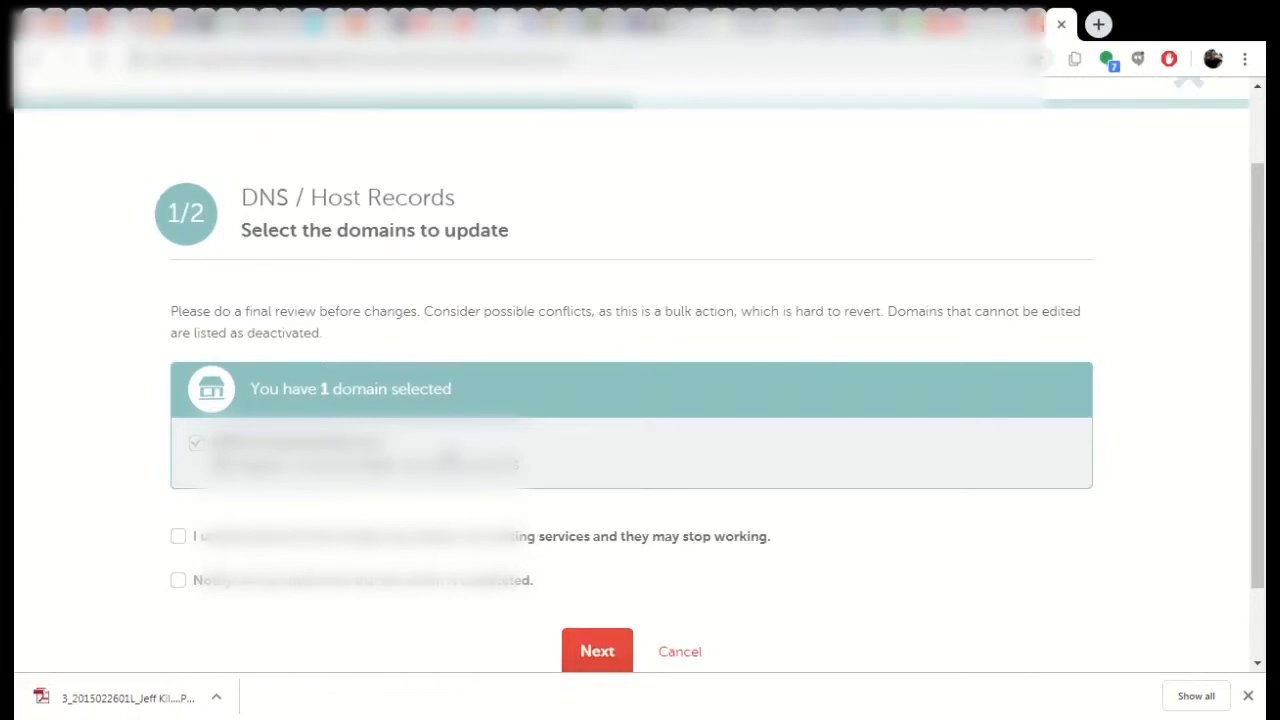
scroll(386, 355, down, 1)
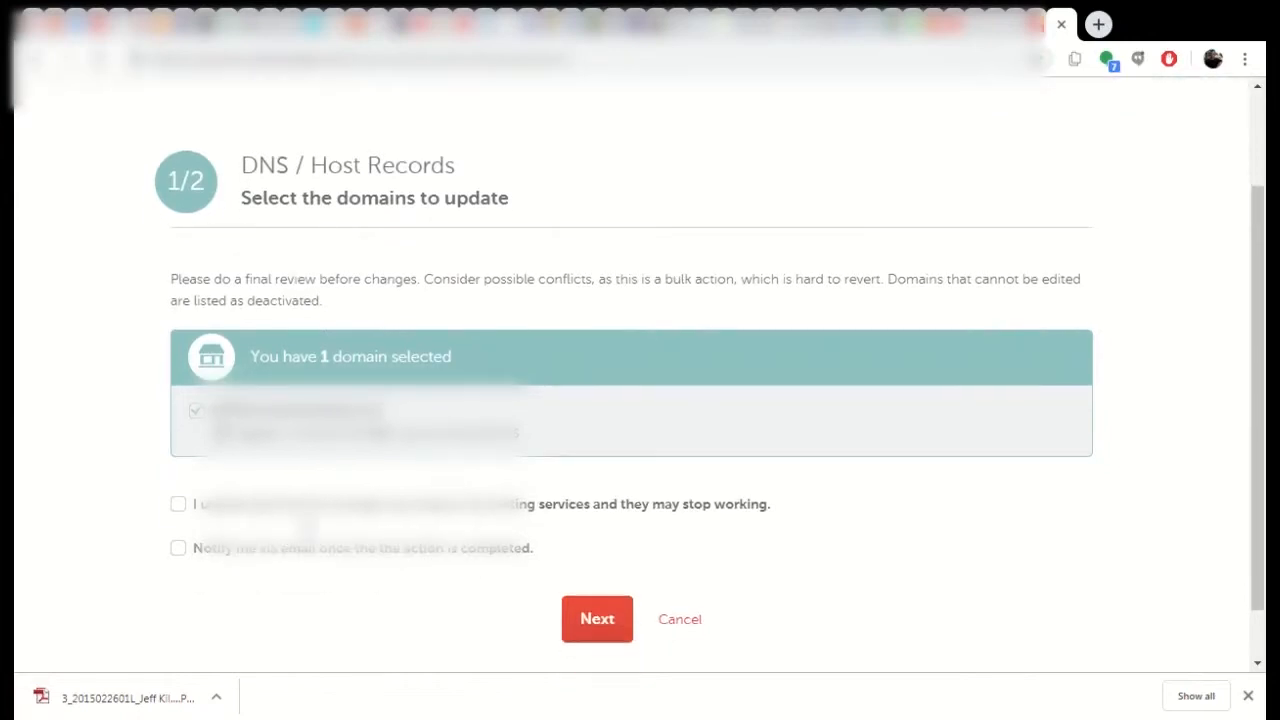
click(177, 504)
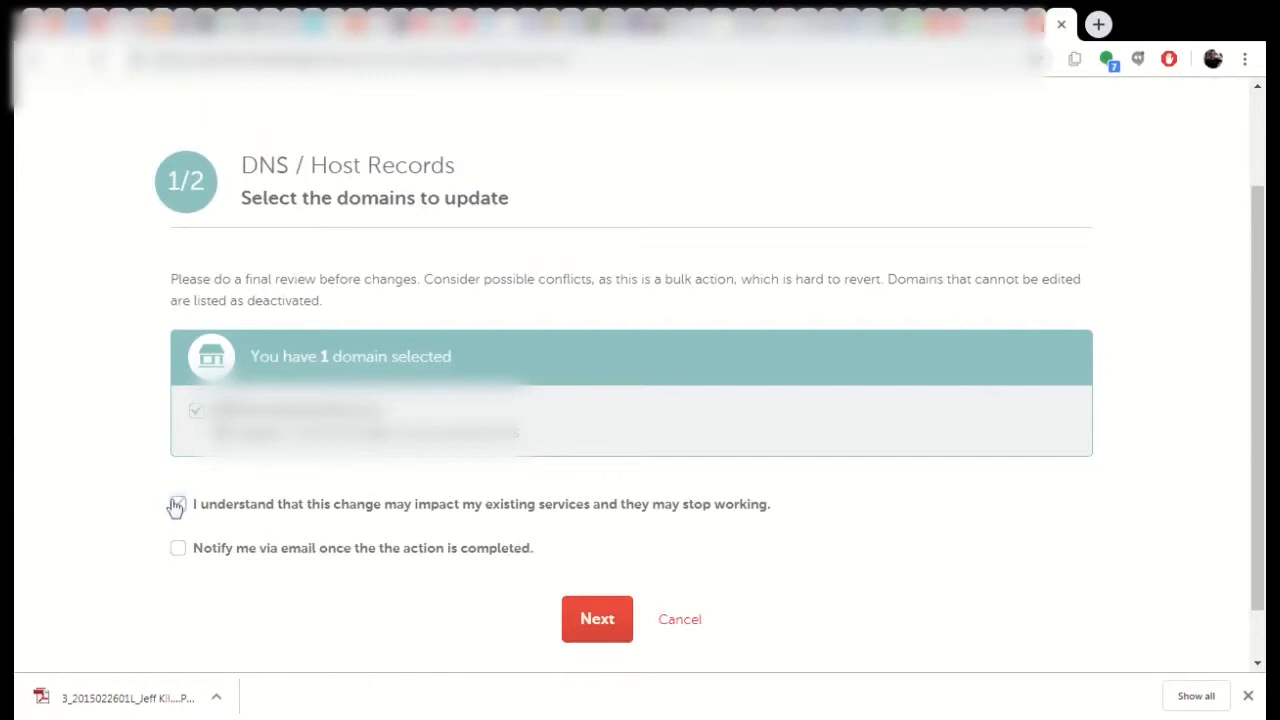
click(183, 551)
click(603, 614)
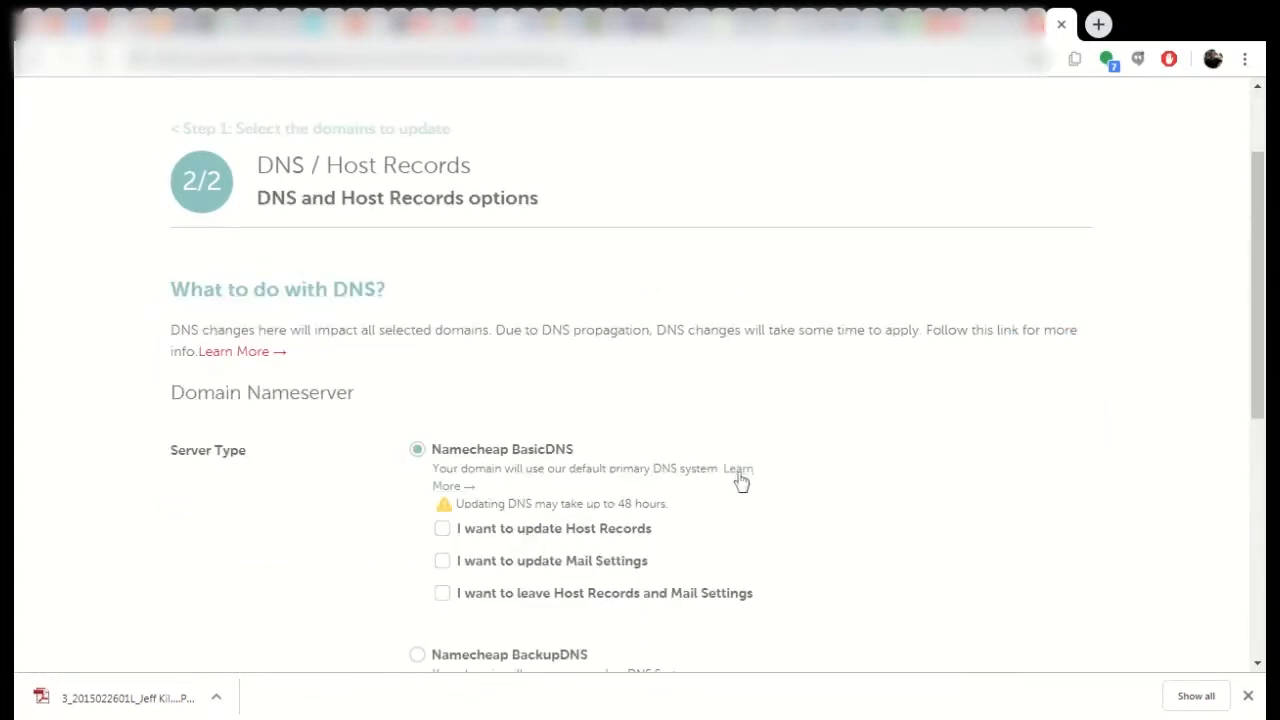
Set the domain nameserver's server type to Custom DNS.
scroll(741, 482, down, 1)
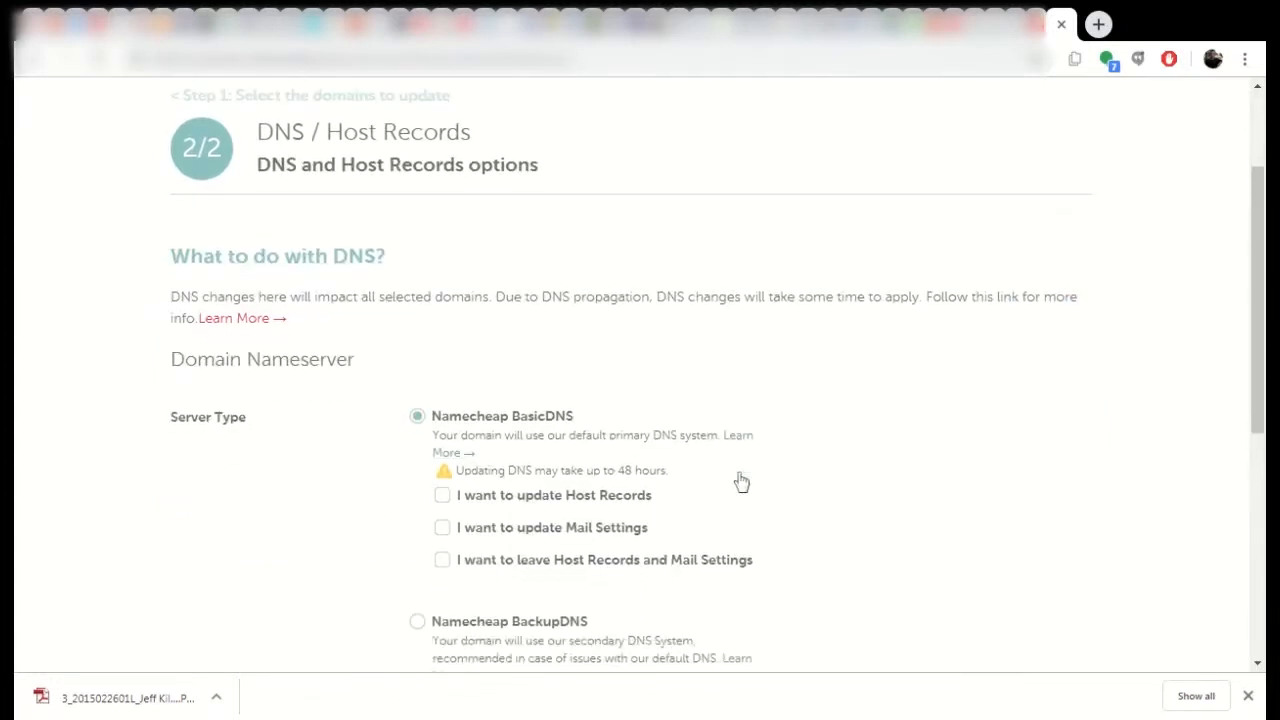
scroll(741, 482, down, 1)
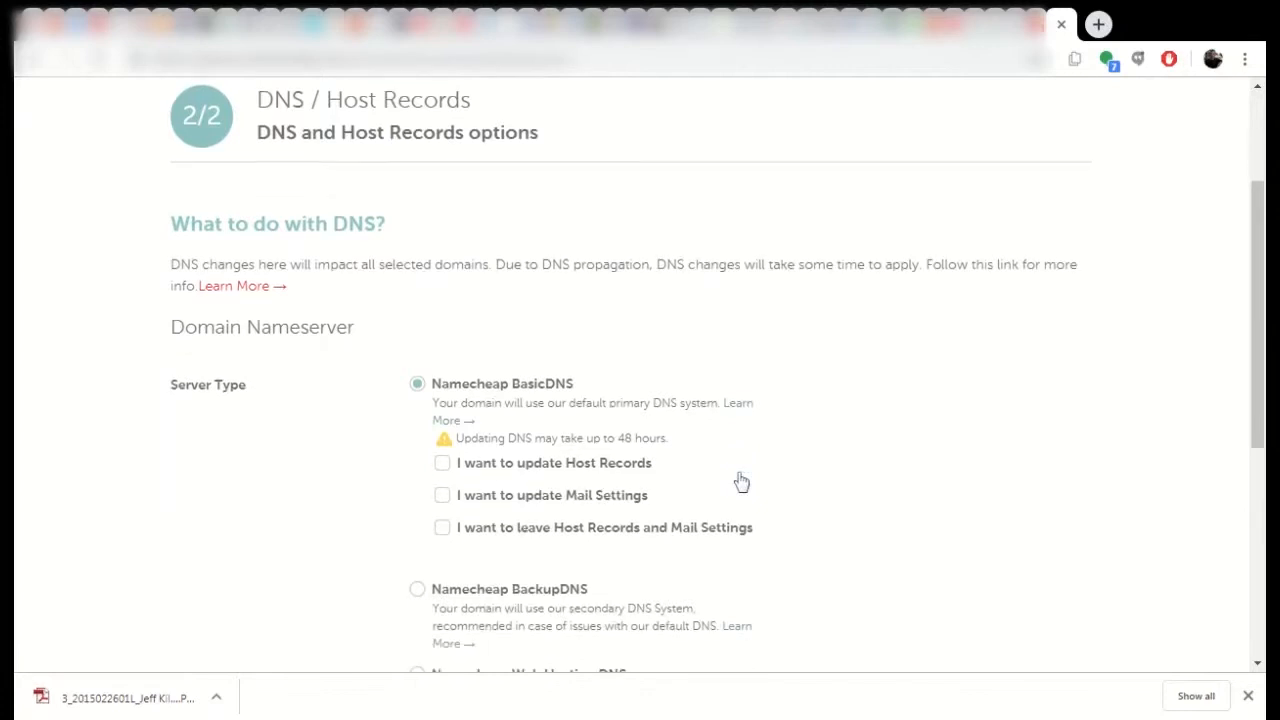
scroll(741, 482, down, 6)
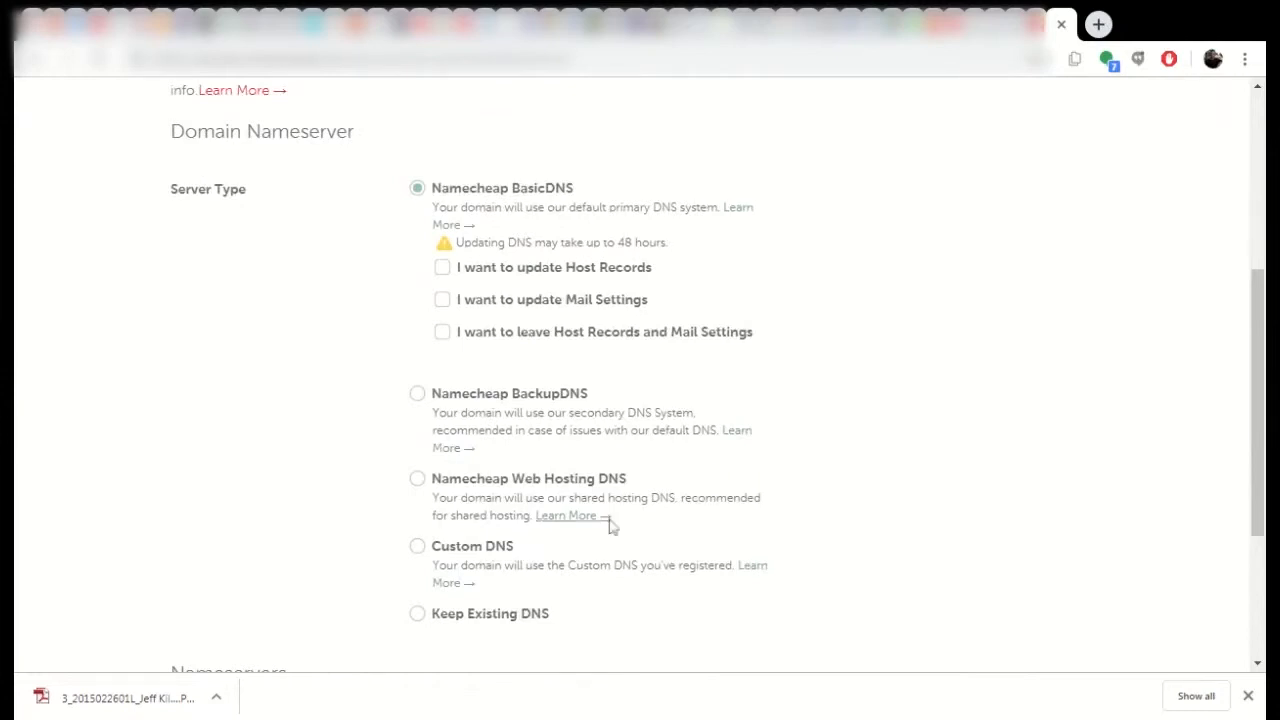
click(420, 556)
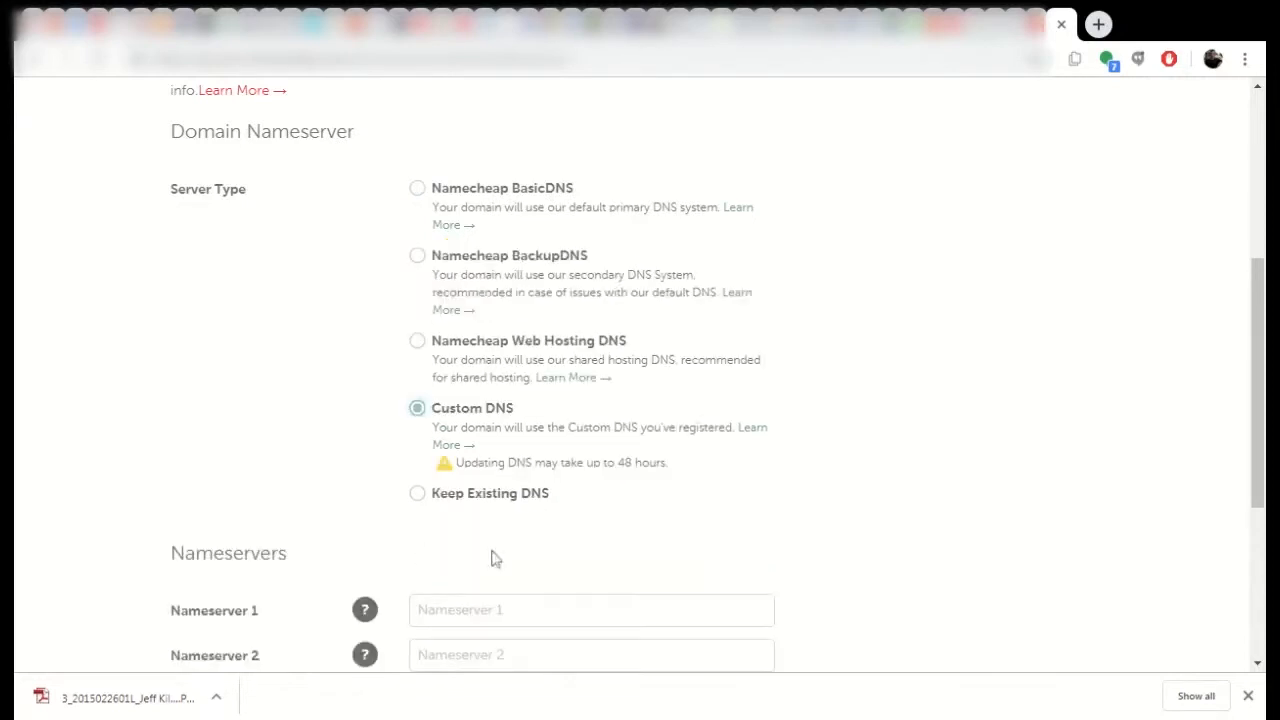
Copy the first Account DNS nameserver from the SiteGround account information and enter it as Nameserver 1 in Namecheap's custom DNS form.
scroll(617, 568, down, 2)
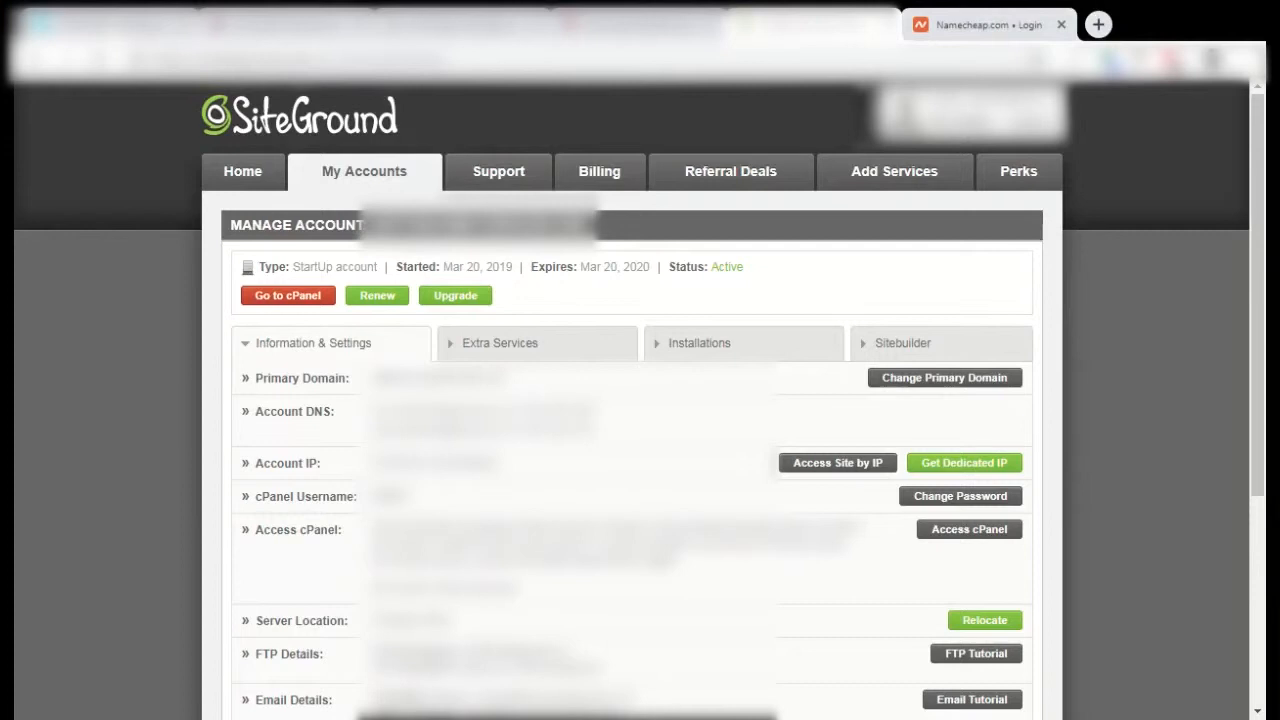
drag(500, 425, 376, 410)
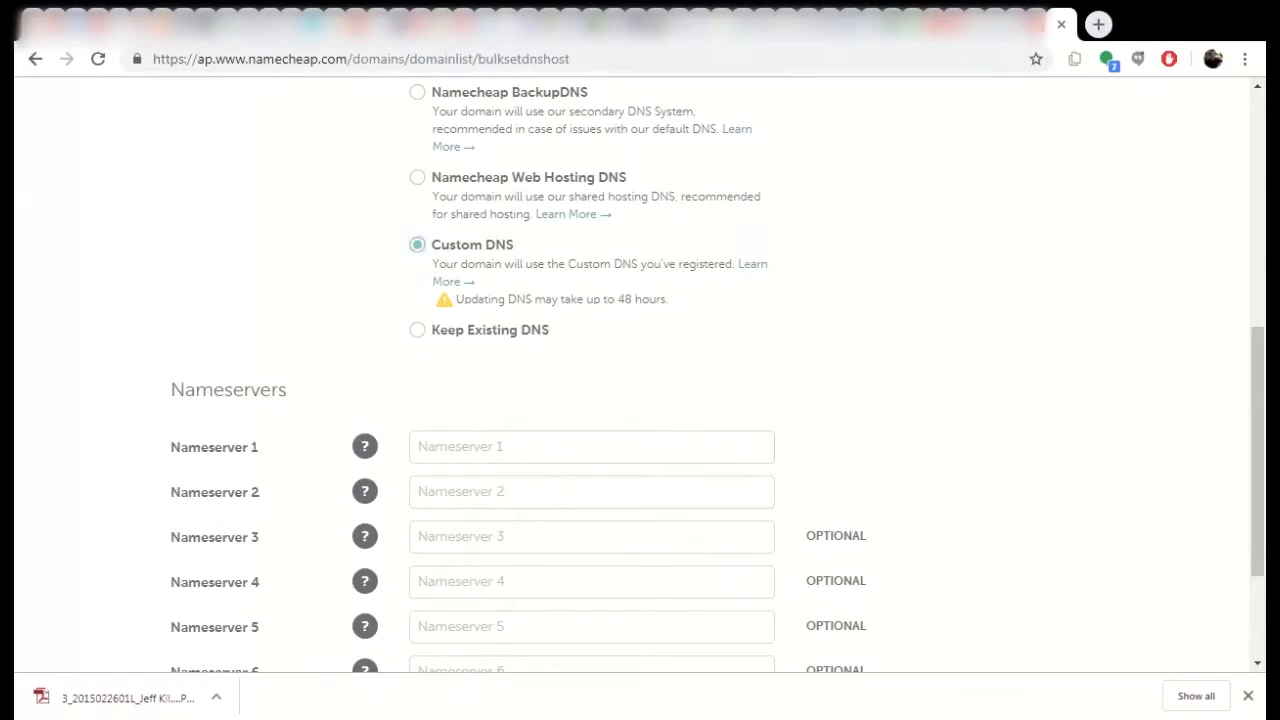
click(591, 447)
key(ctrl+v)
Enter the hosting account's second DNS nameserver as Nameserver 2.
key(Tab)
text(n)
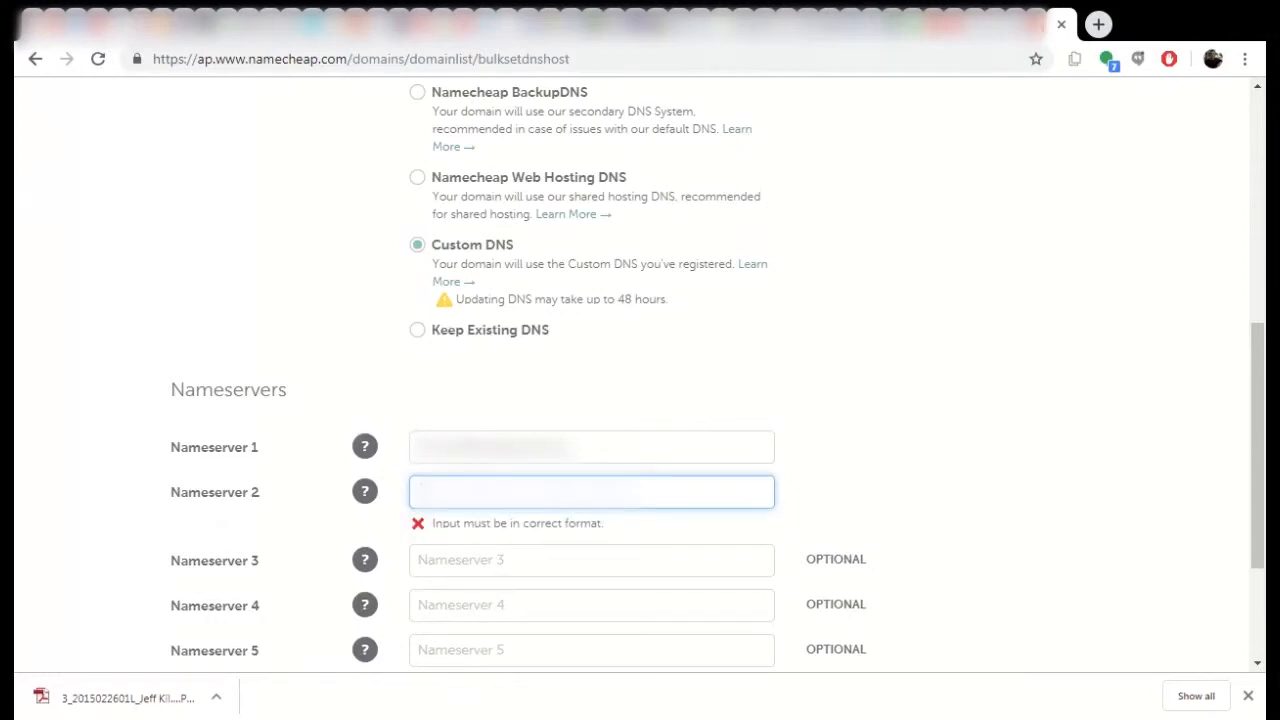
click(709, 326)
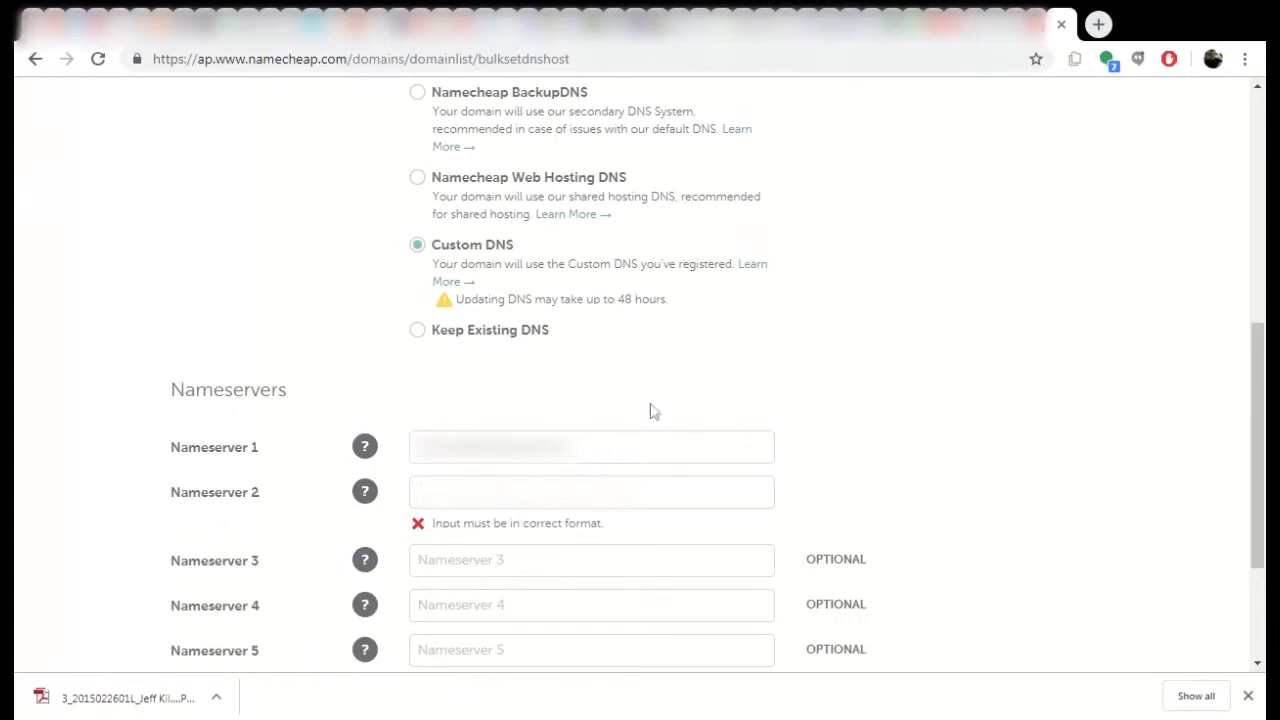
click(570, 492)
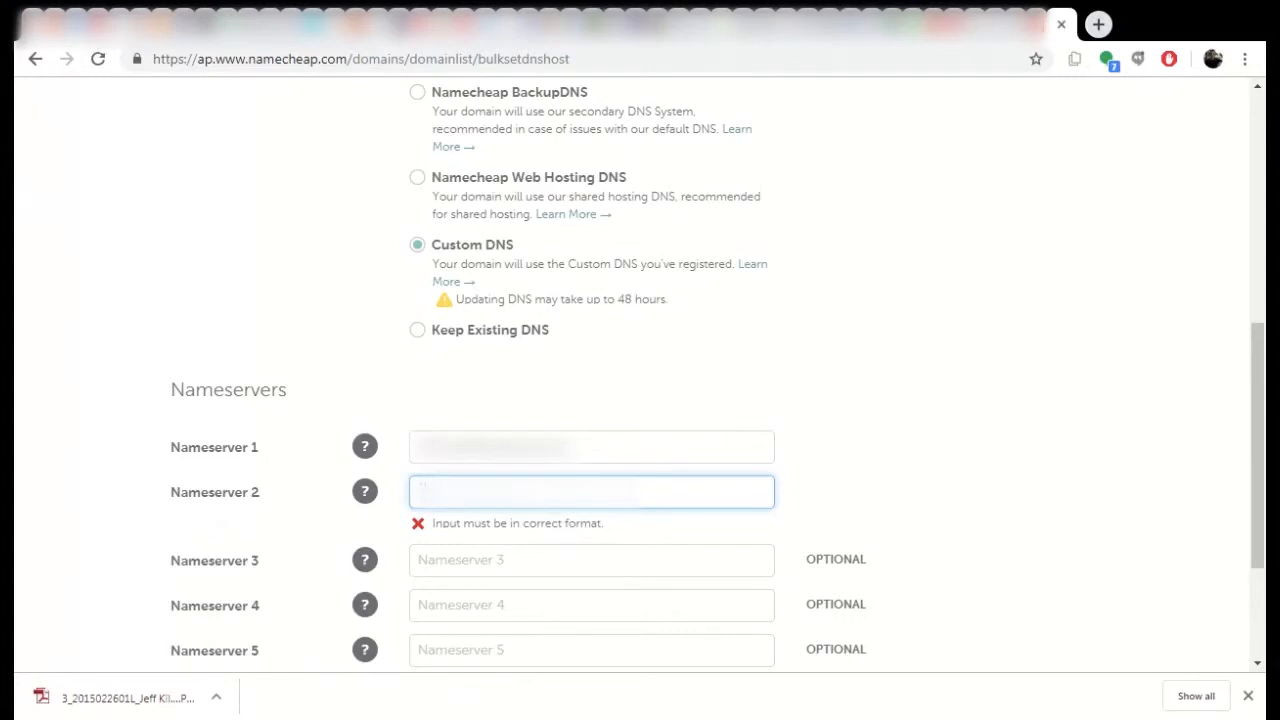
key(ctrl+v)
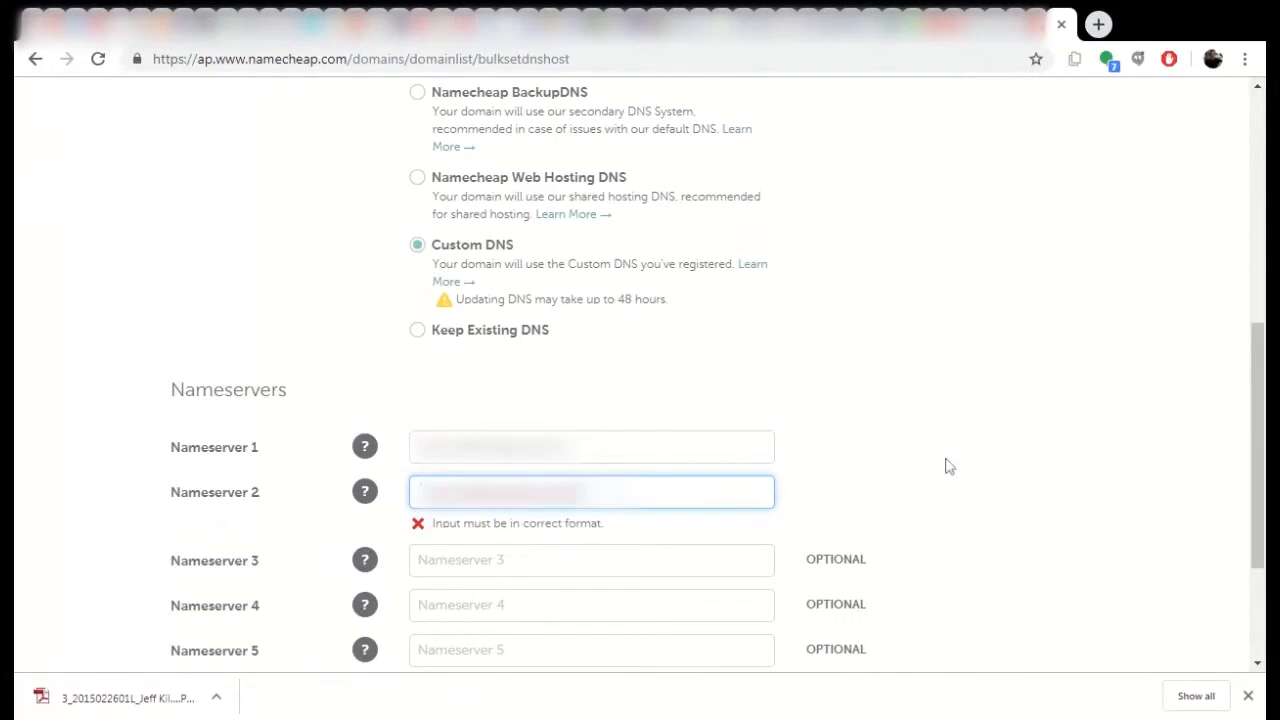
Remove the stray leading characters from the Nameserver 2 entry and submit the custom nameserver settings.
key(BackSpace)
click(580, 440)
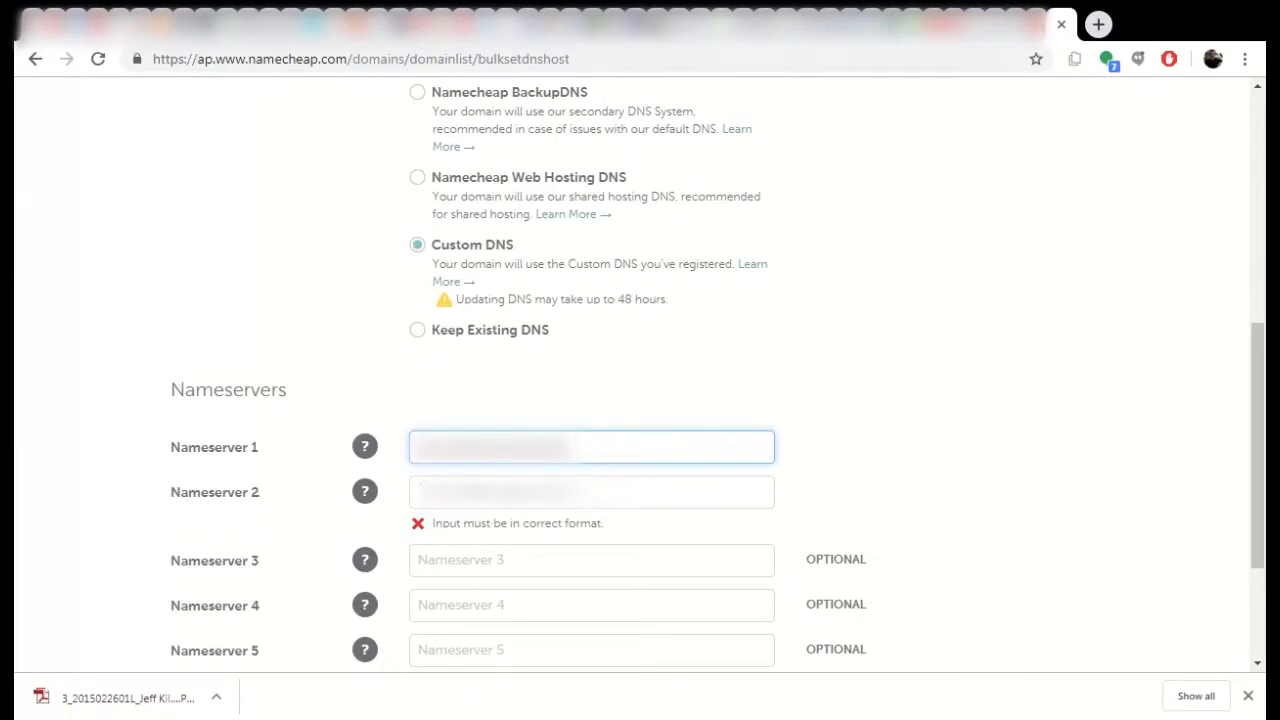
key(Tab)
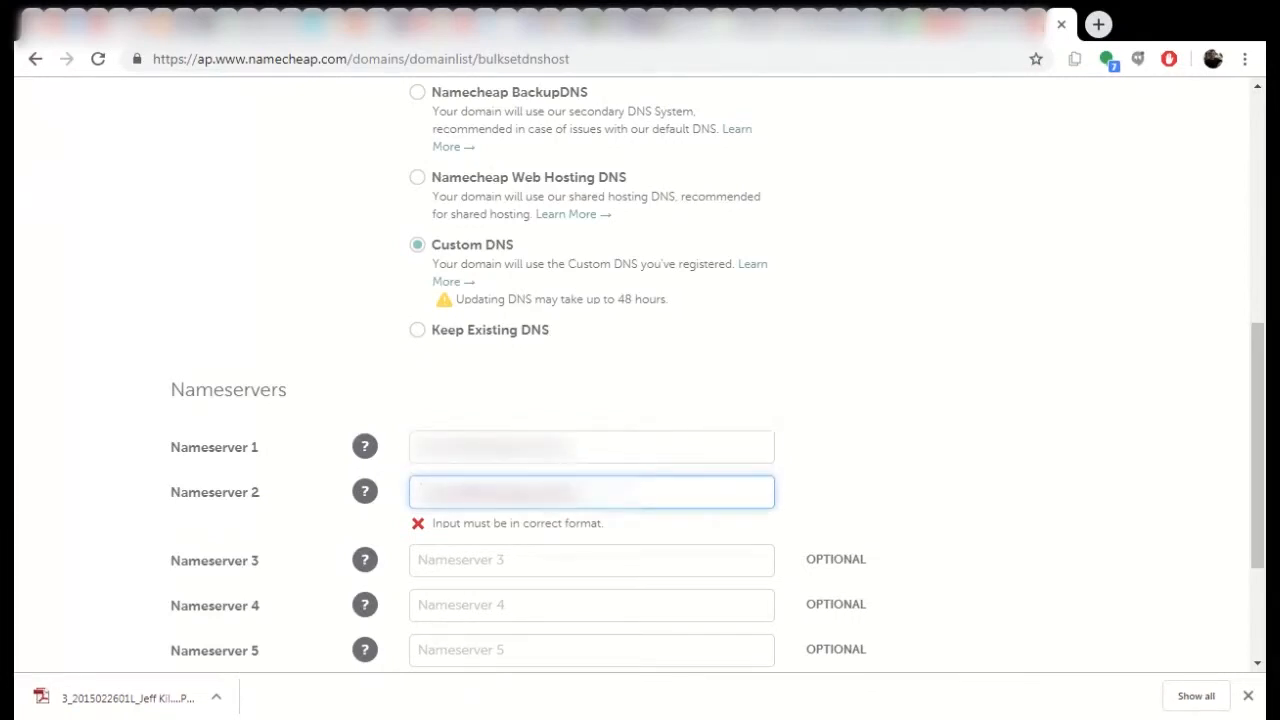
key(BackSpace)
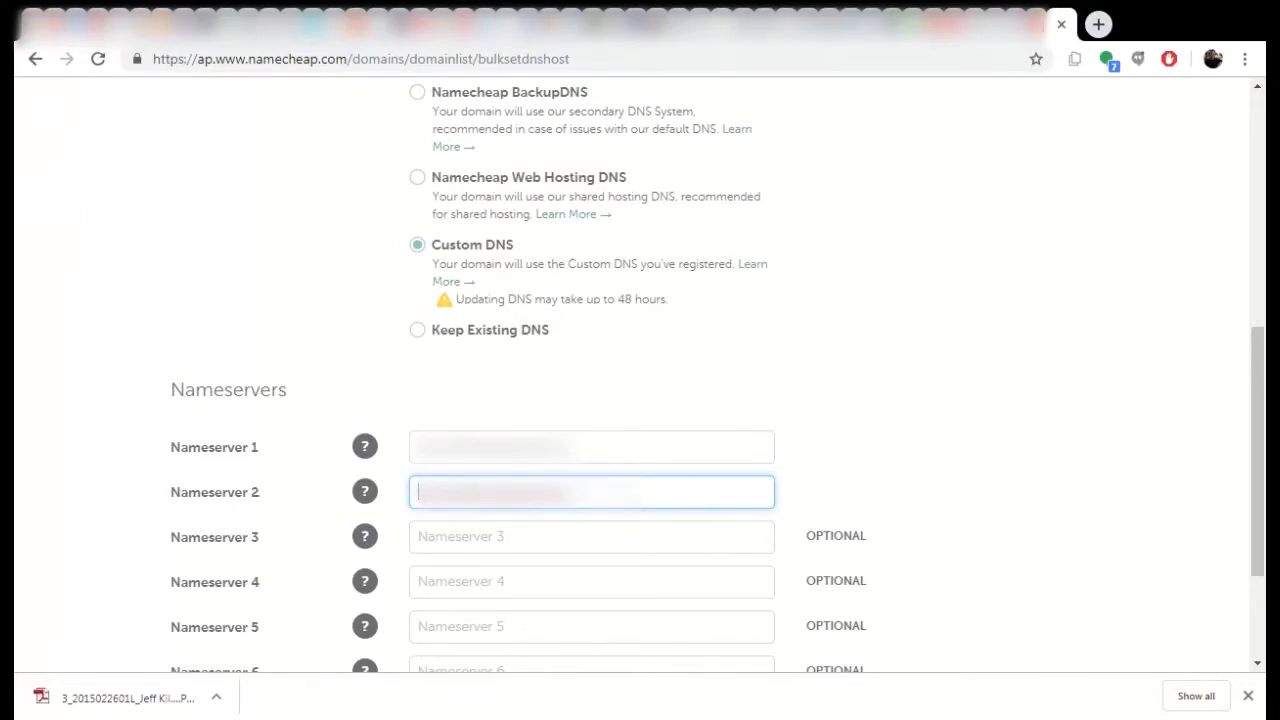
scroll(905, 445, down, 2)
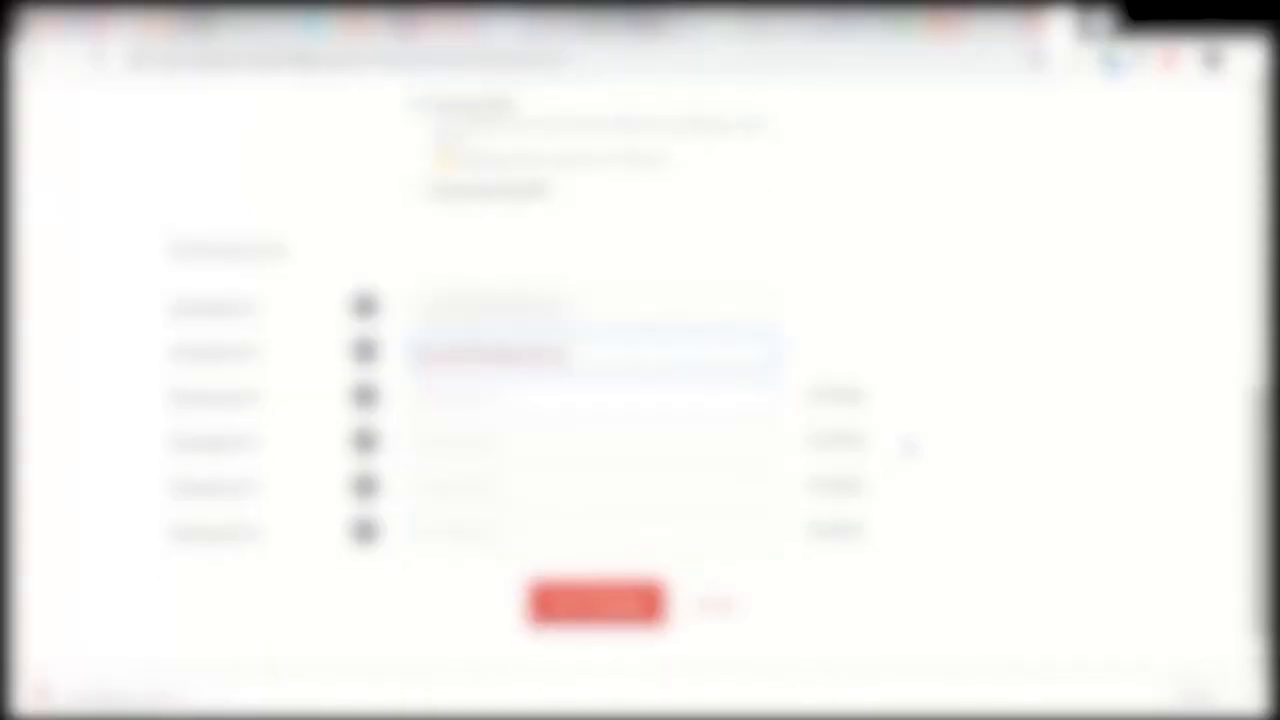
click(605, 555)
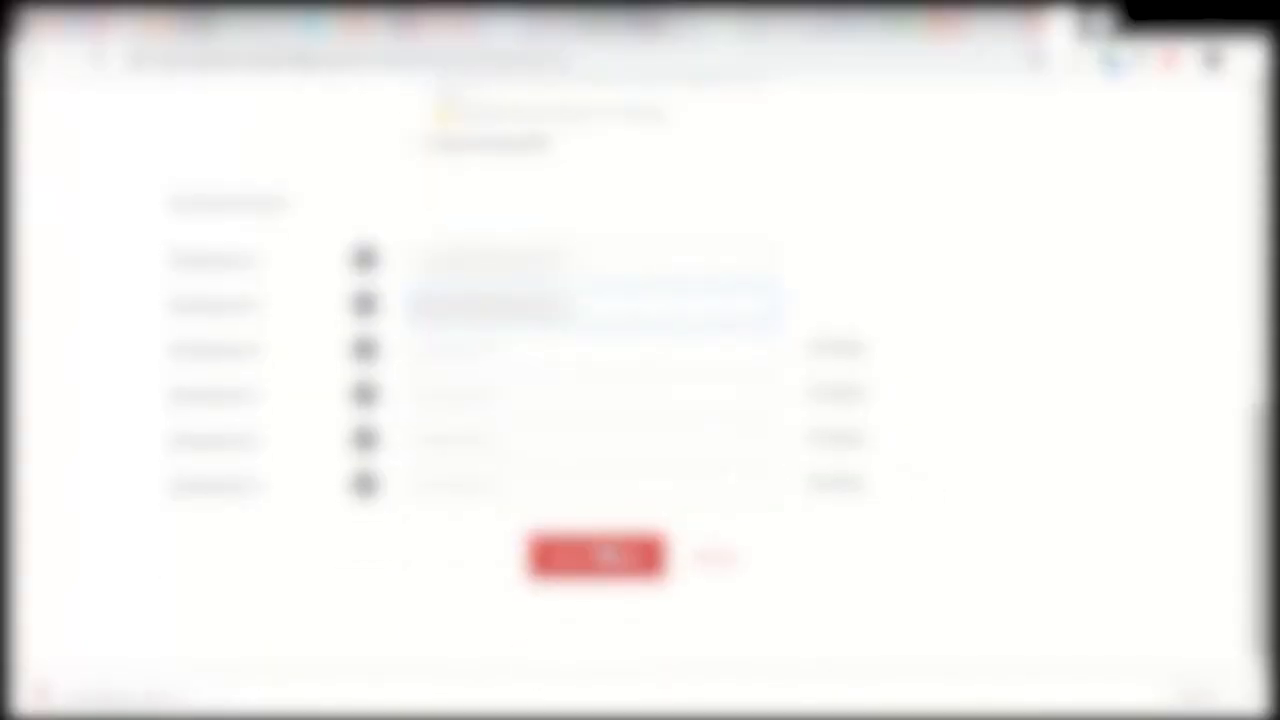